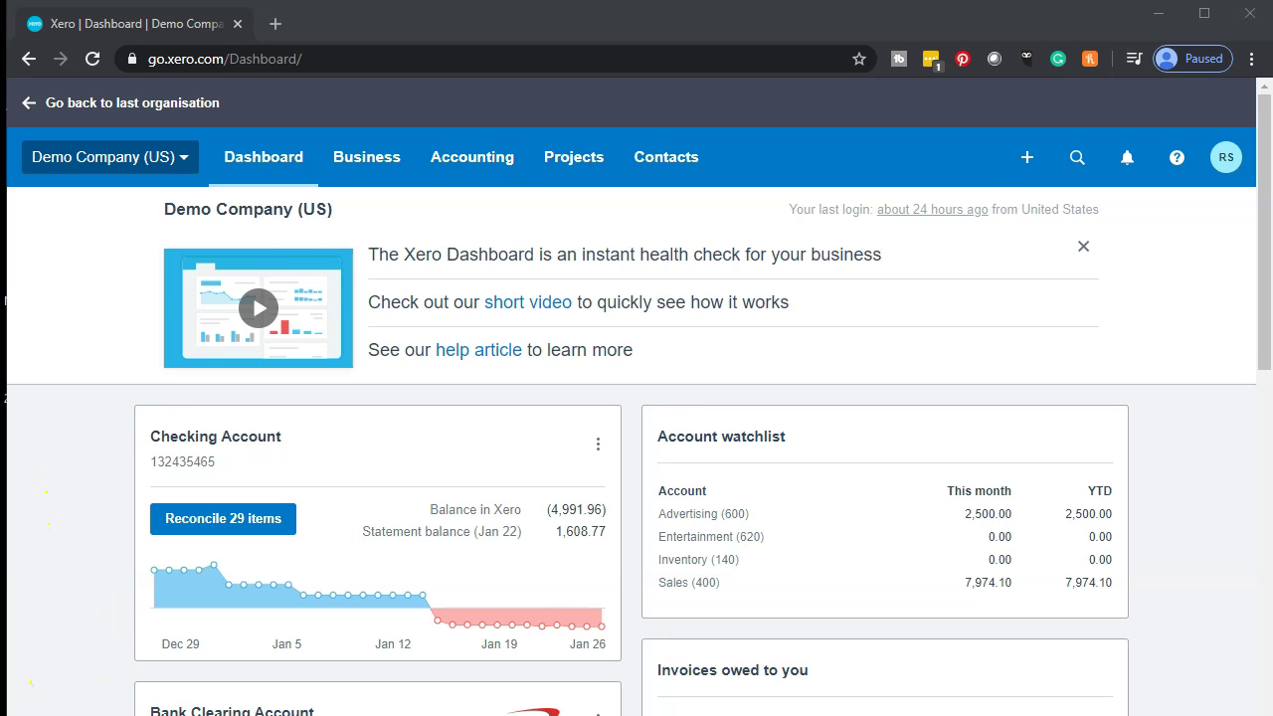
Open the Income Statement report and duplicate it in a second browser tab.
left_click(459, 171)
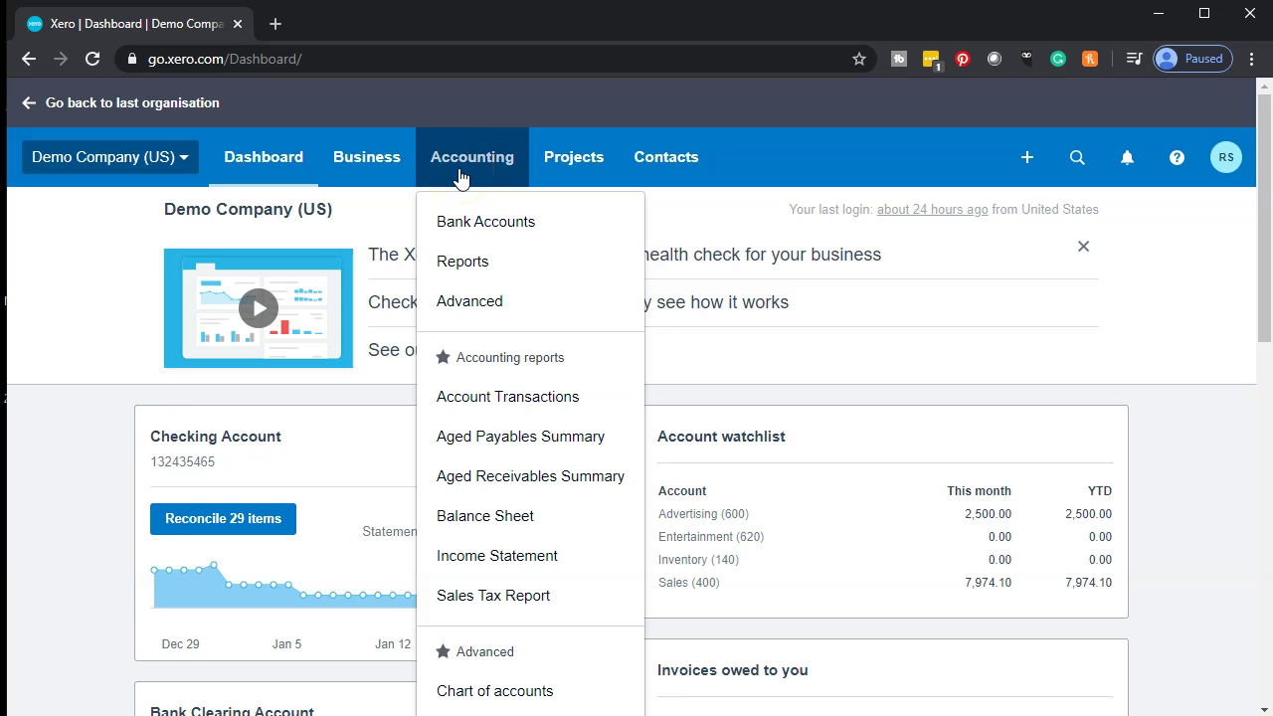
left_click(514, 555)
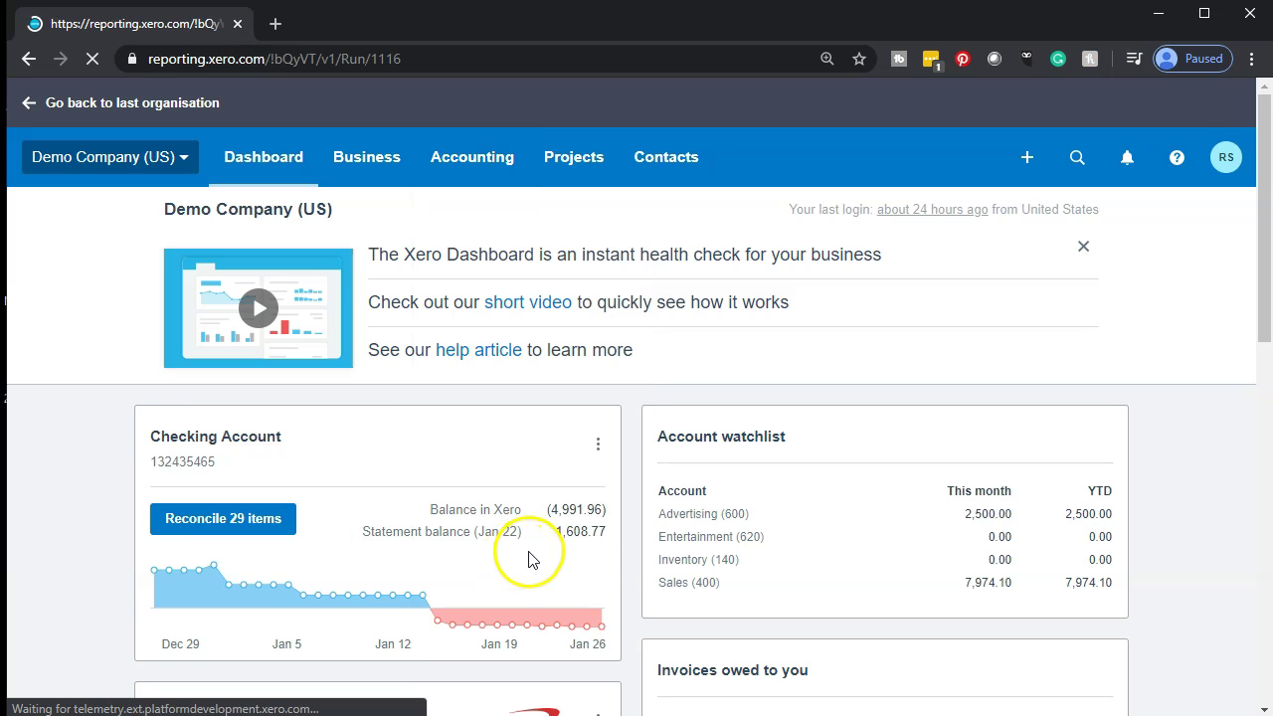
right_click(145, 28)
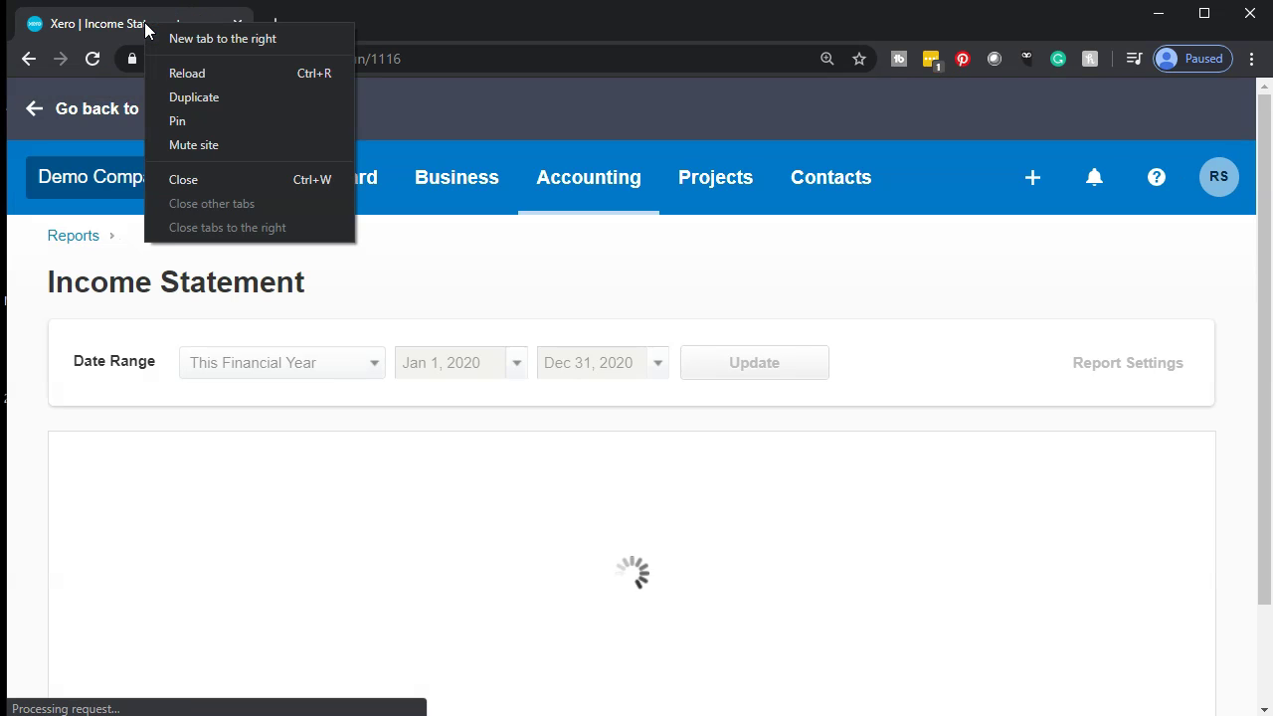
left_click(182, 102)
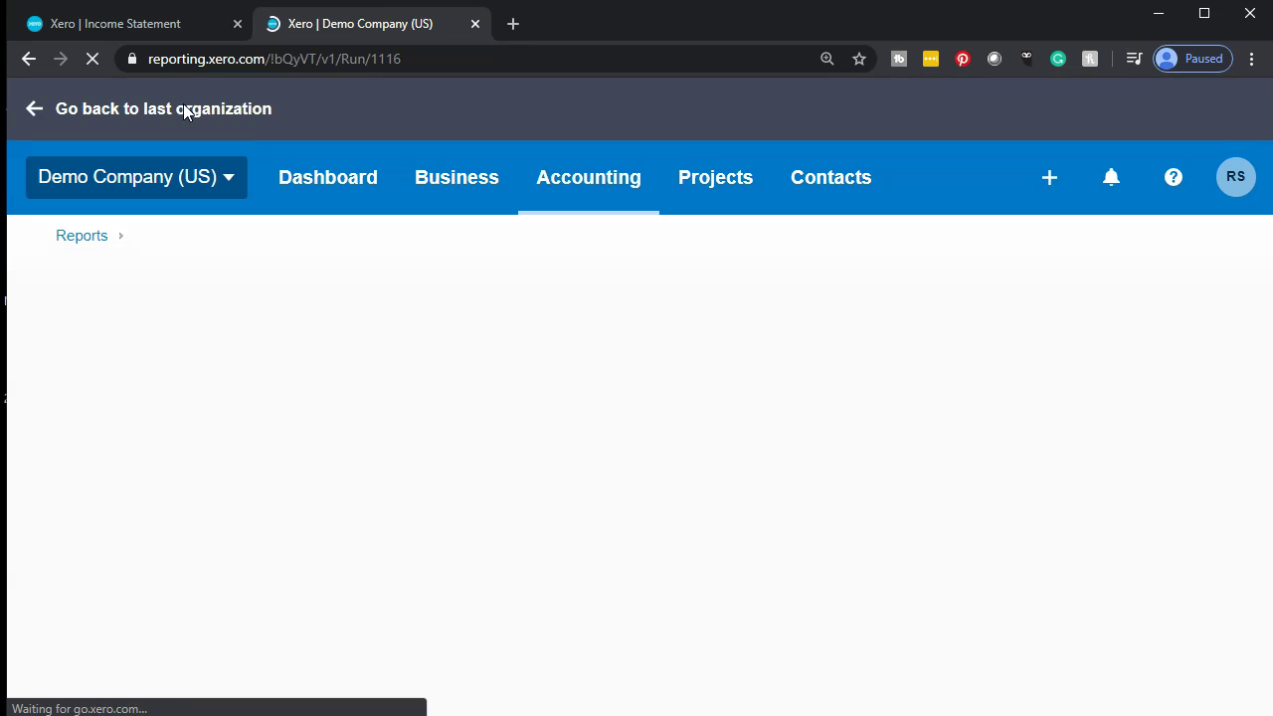
left_click(183, 105)
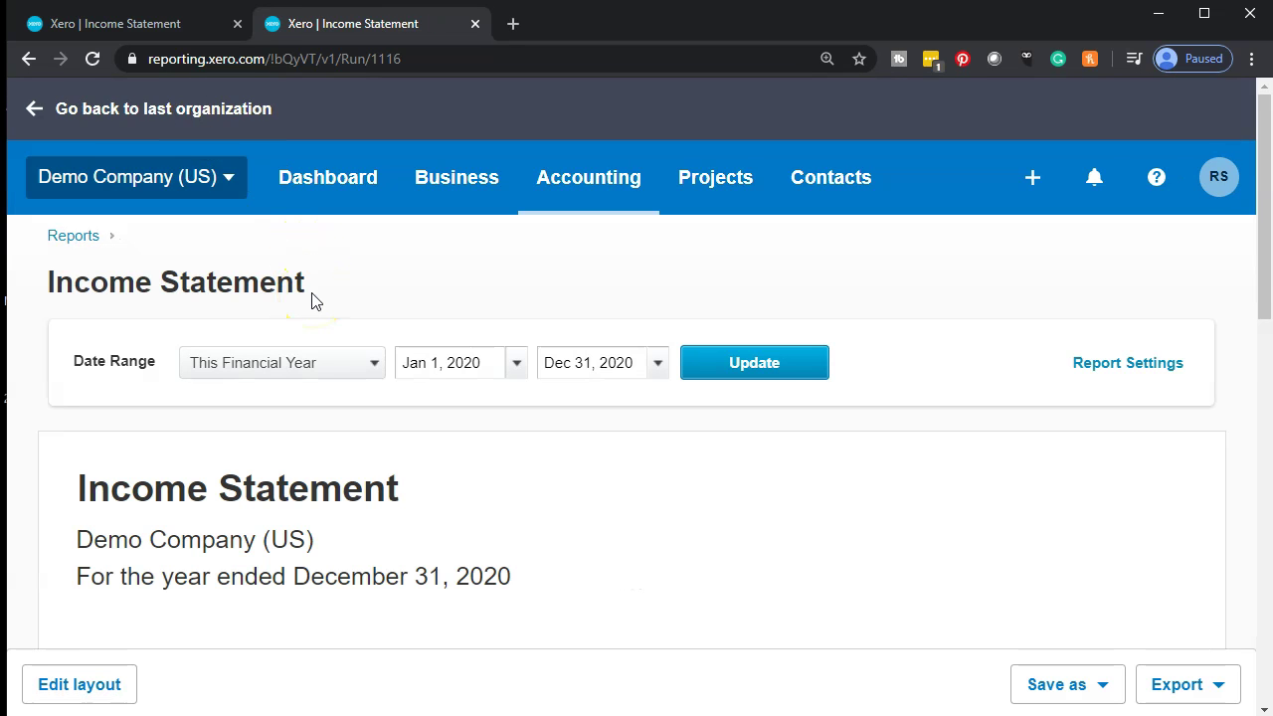
Set the duplicated Income Statement's date range to Last Financial Year, update the report and review its income section.
scroll(318, 303, "down", 1)
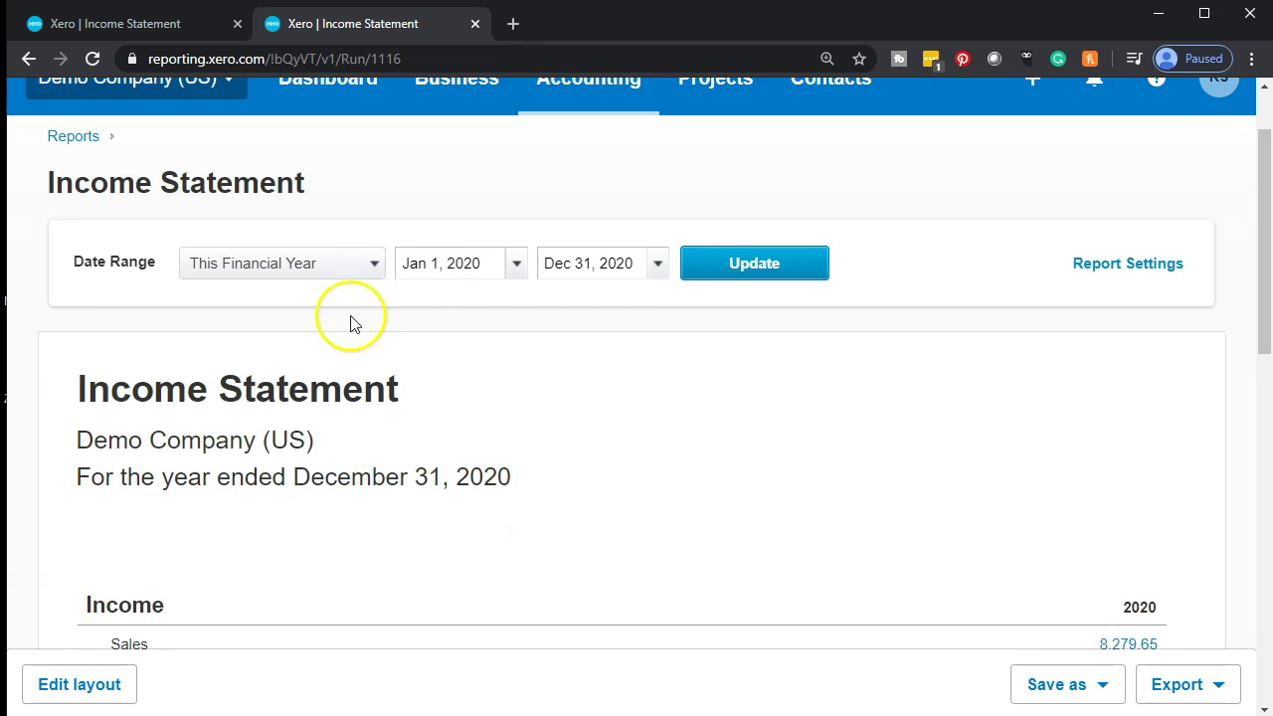
left_click(376, 268)
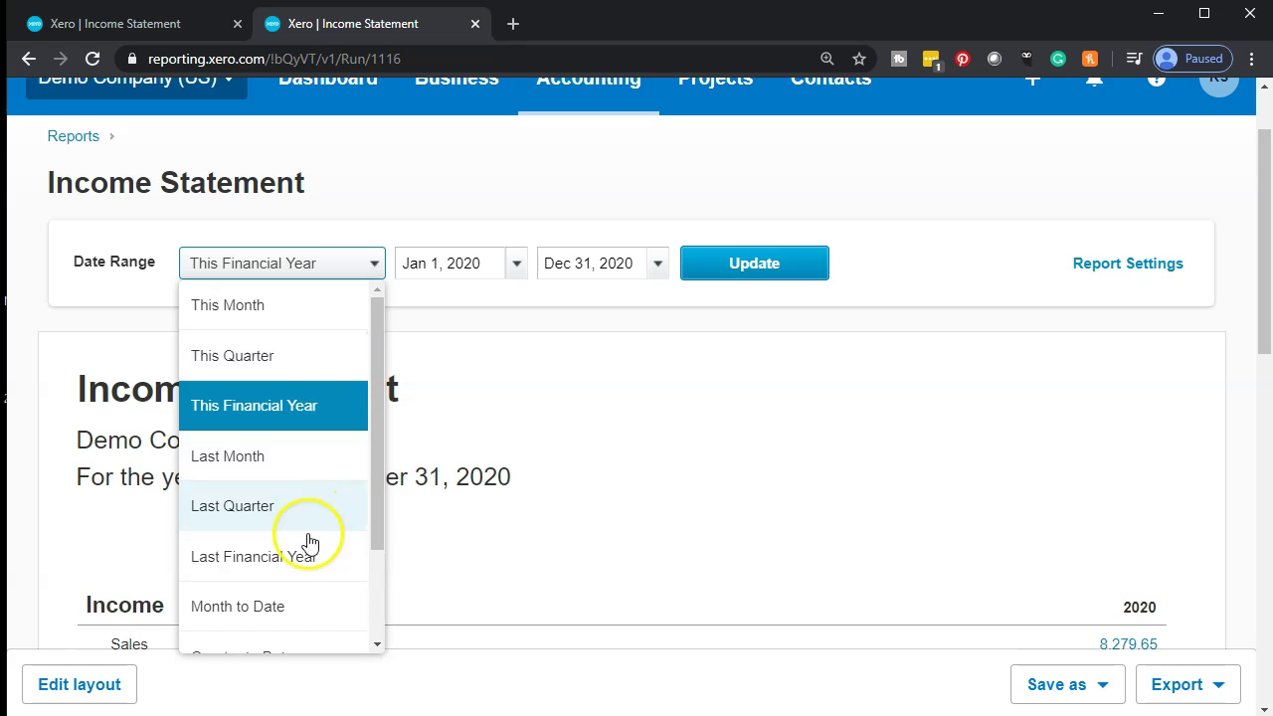
left_click(307, 565)
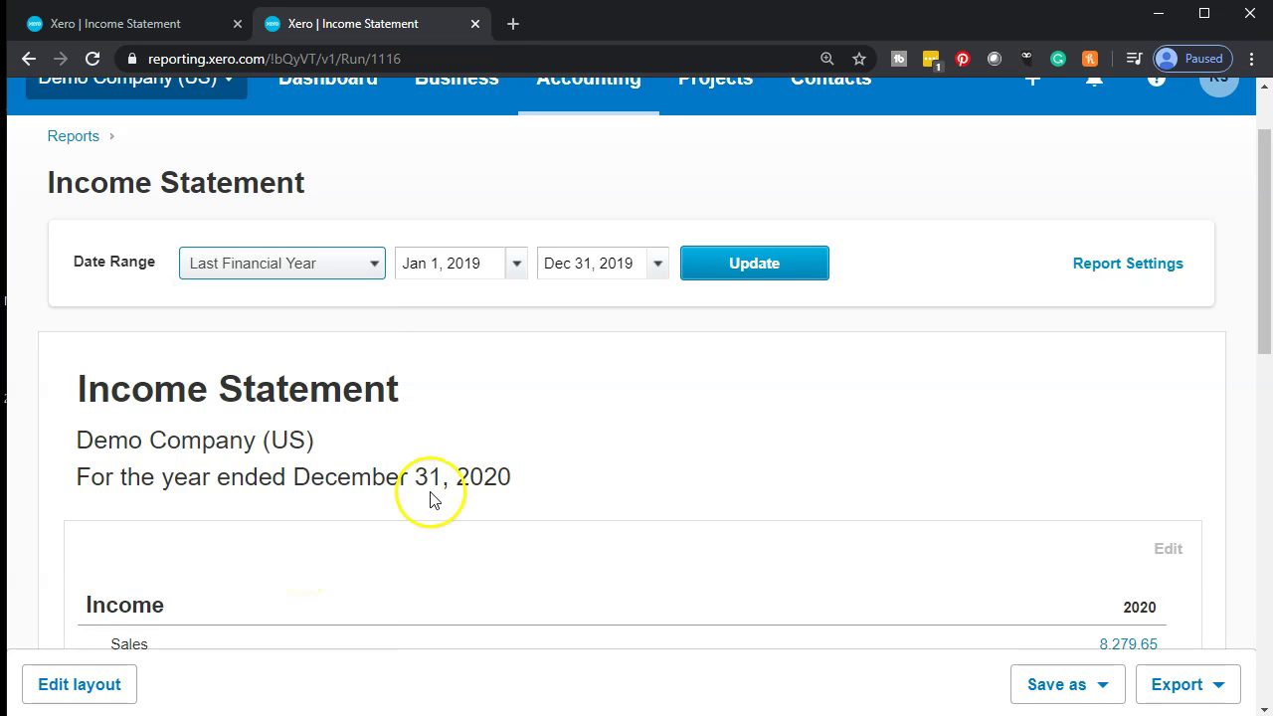
left_click(746, 276)
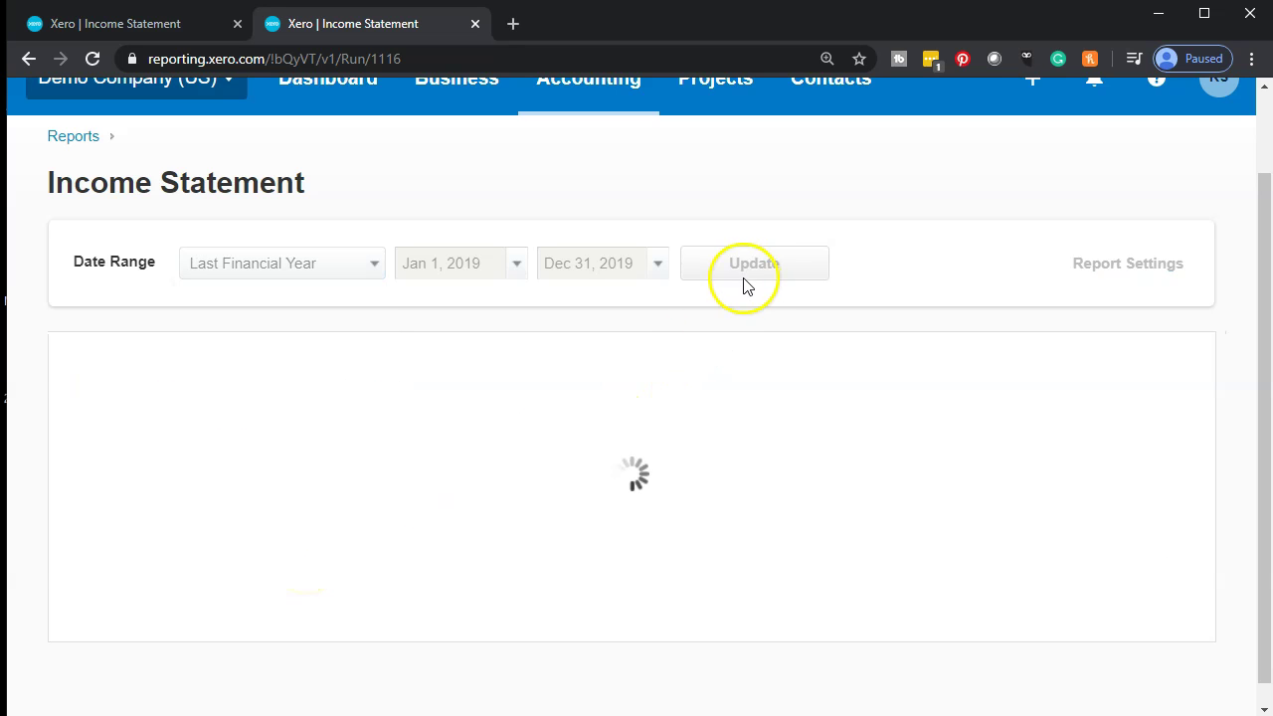
scroll(736, 327, "down", 2)
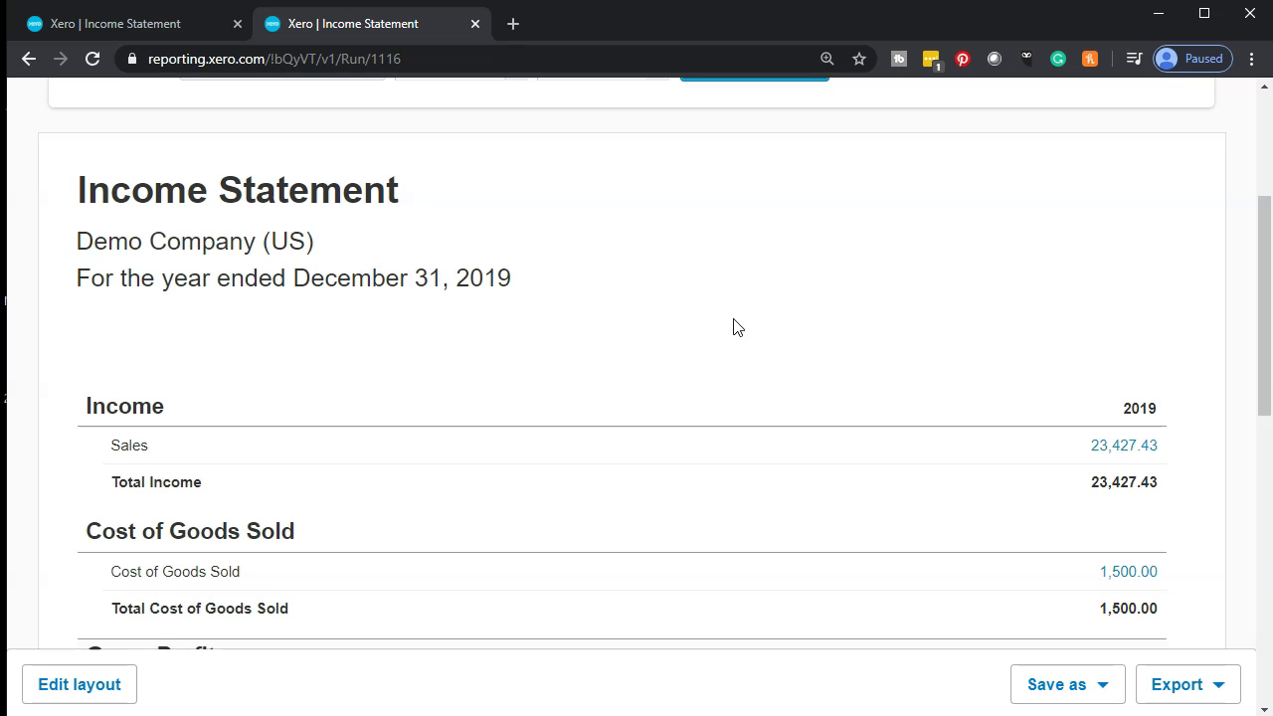
left_click(1011, 467)
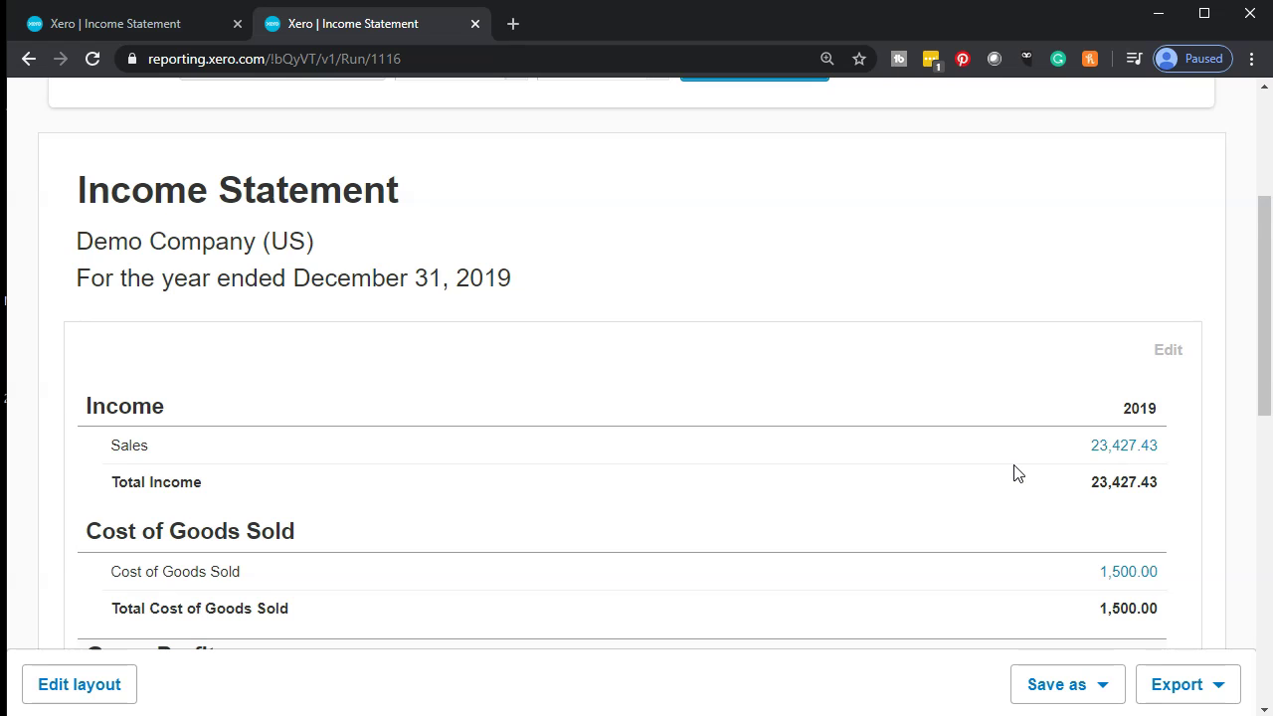
scroll(1013, 472, "down", 1)
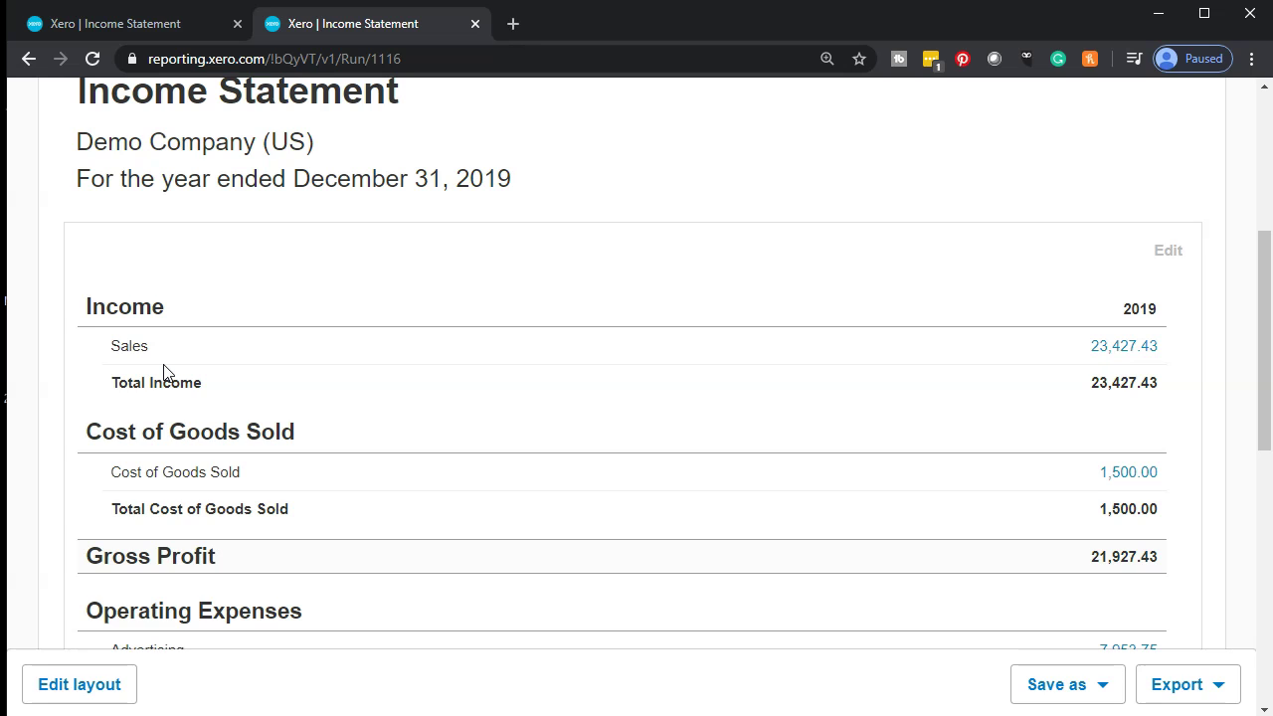
left_click(145, 295)
In the original browser tab, open the Income by Contact report from the full list of Sales reports.
left_click(139, 28)
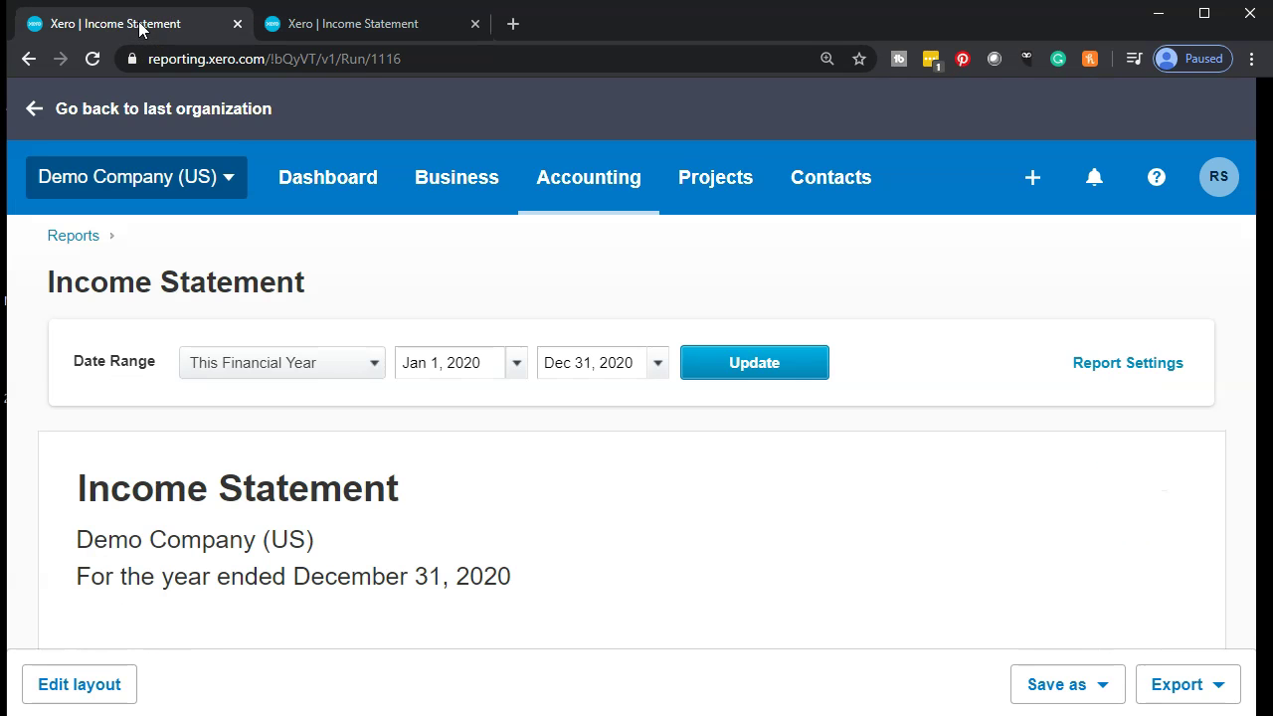
left_click(570, 202)
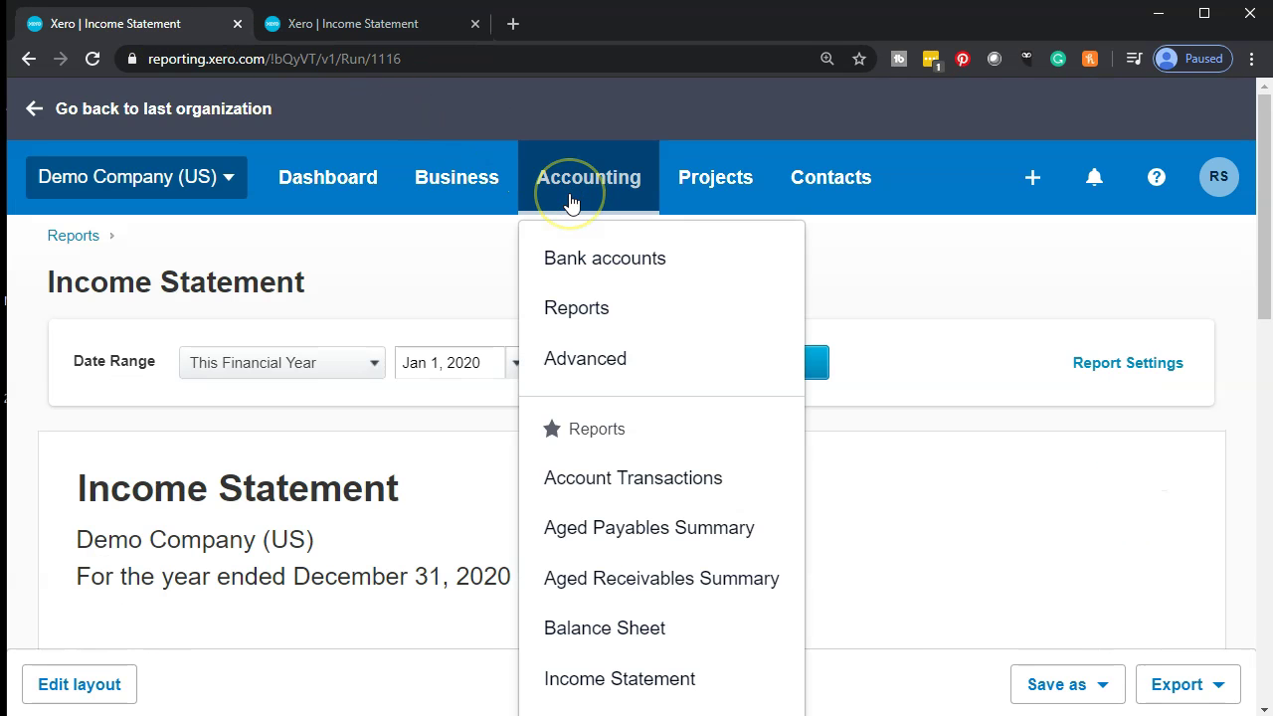
left_click(574, 311)
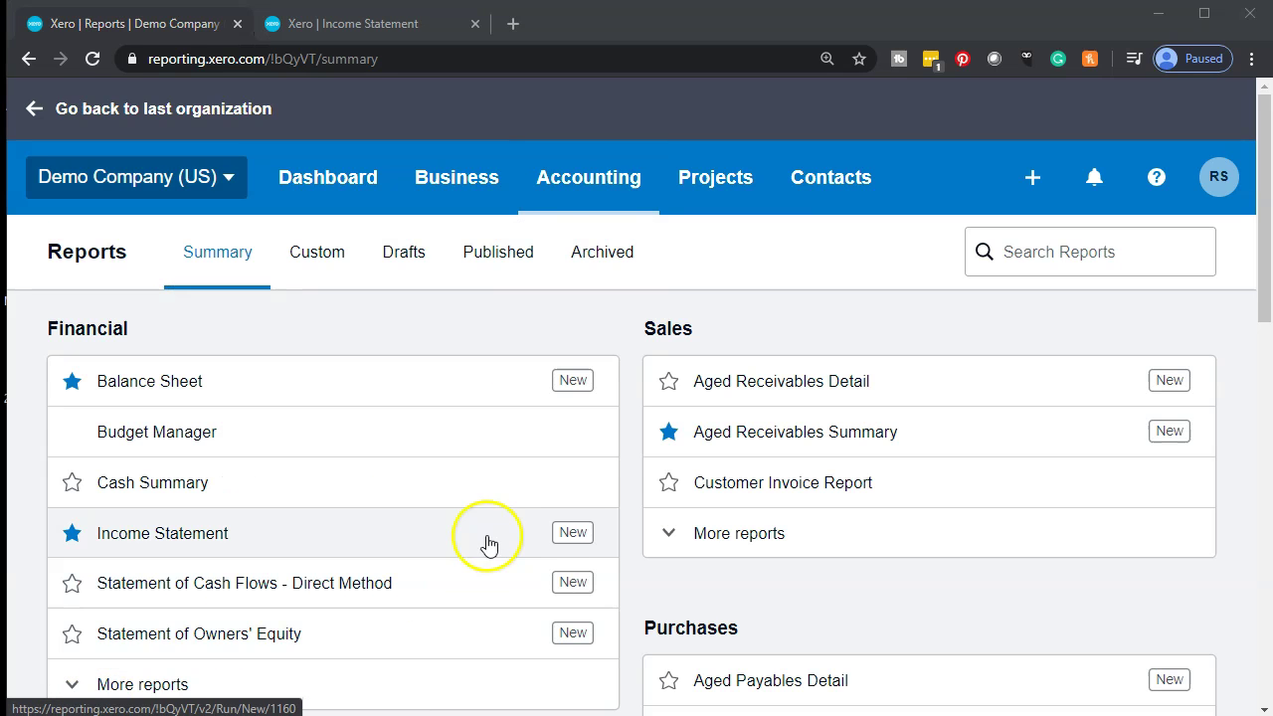
left_click(696, 550)
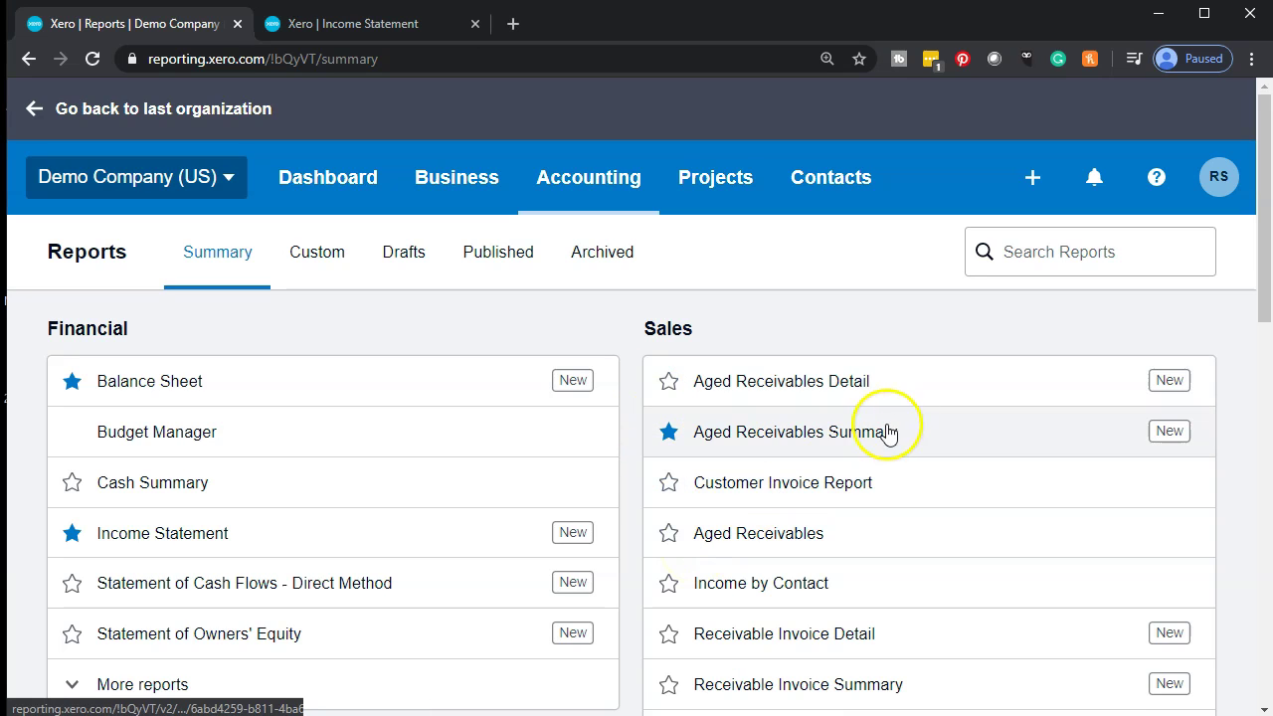
scroll(898, 418, "down", 1)
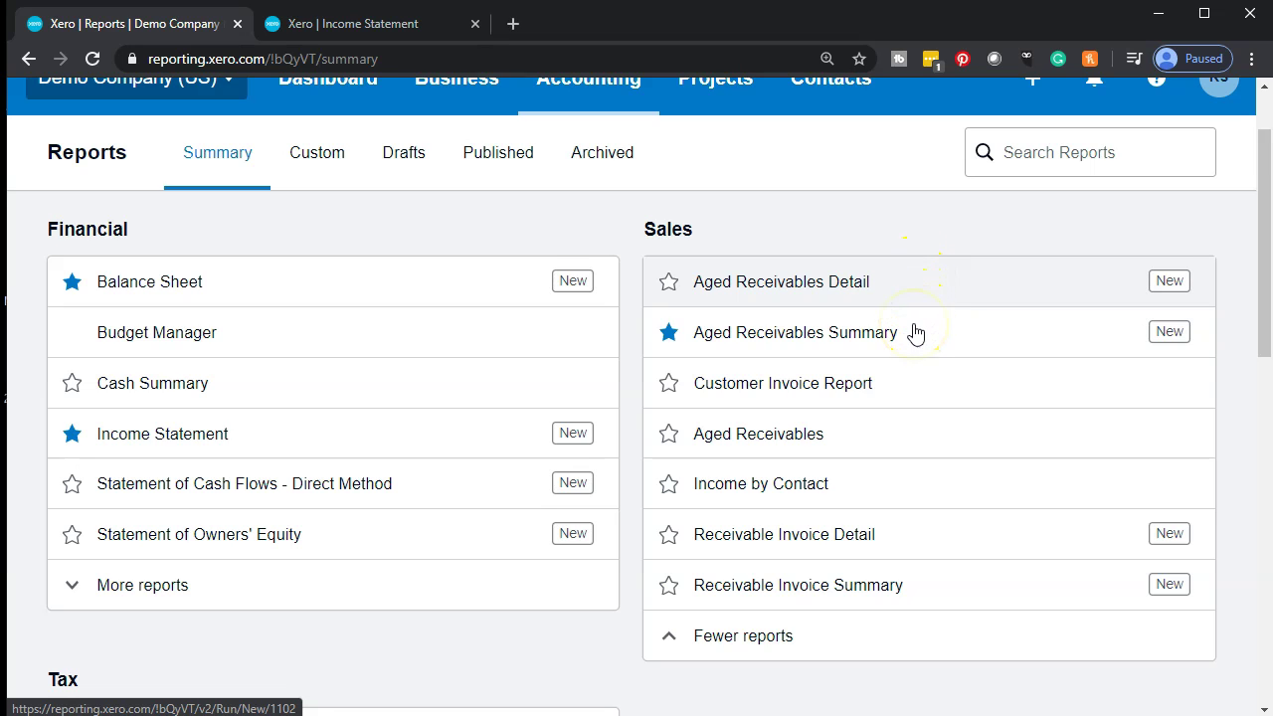
scroll(915, 332, "down", 1)
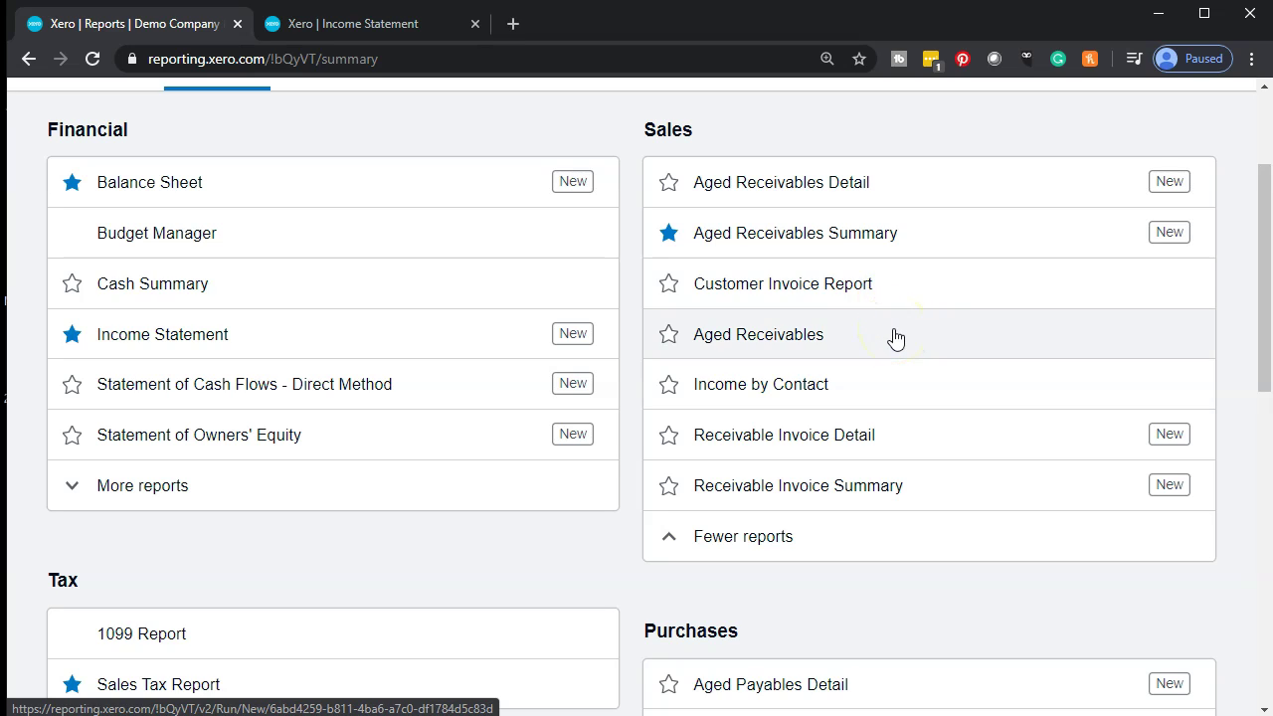
left_click(862, 388)
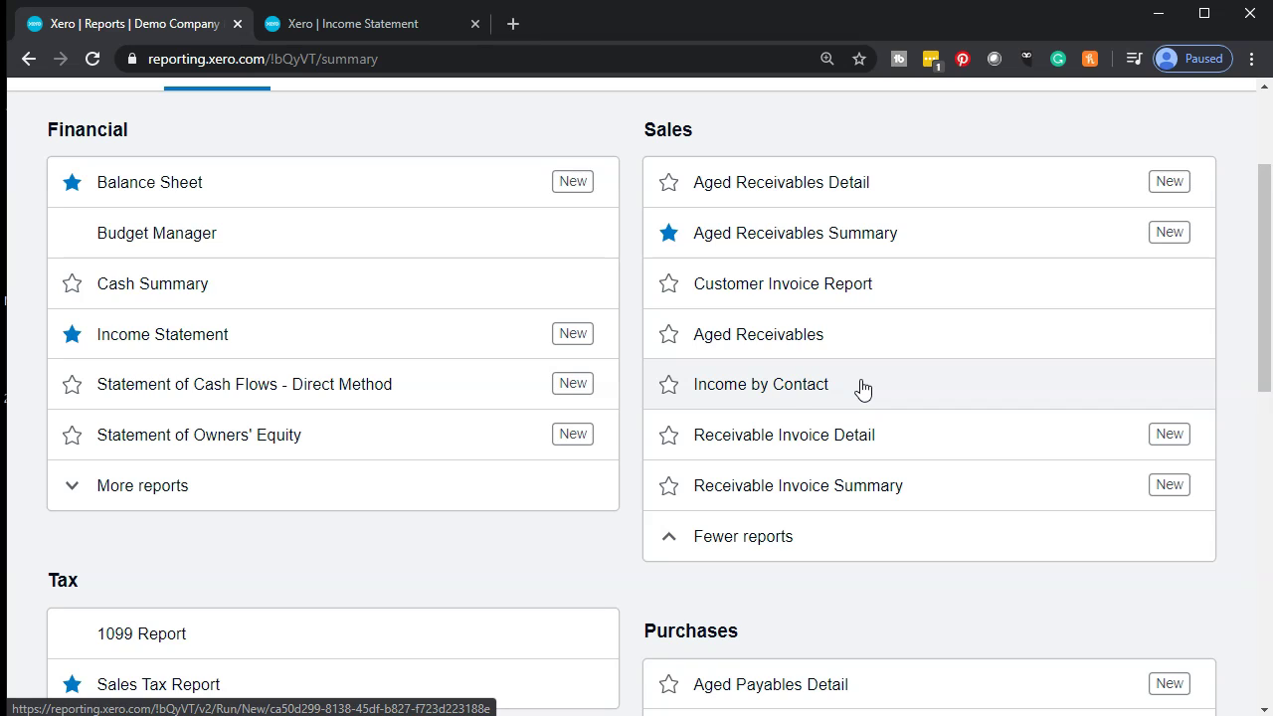
left_click(786, 391)
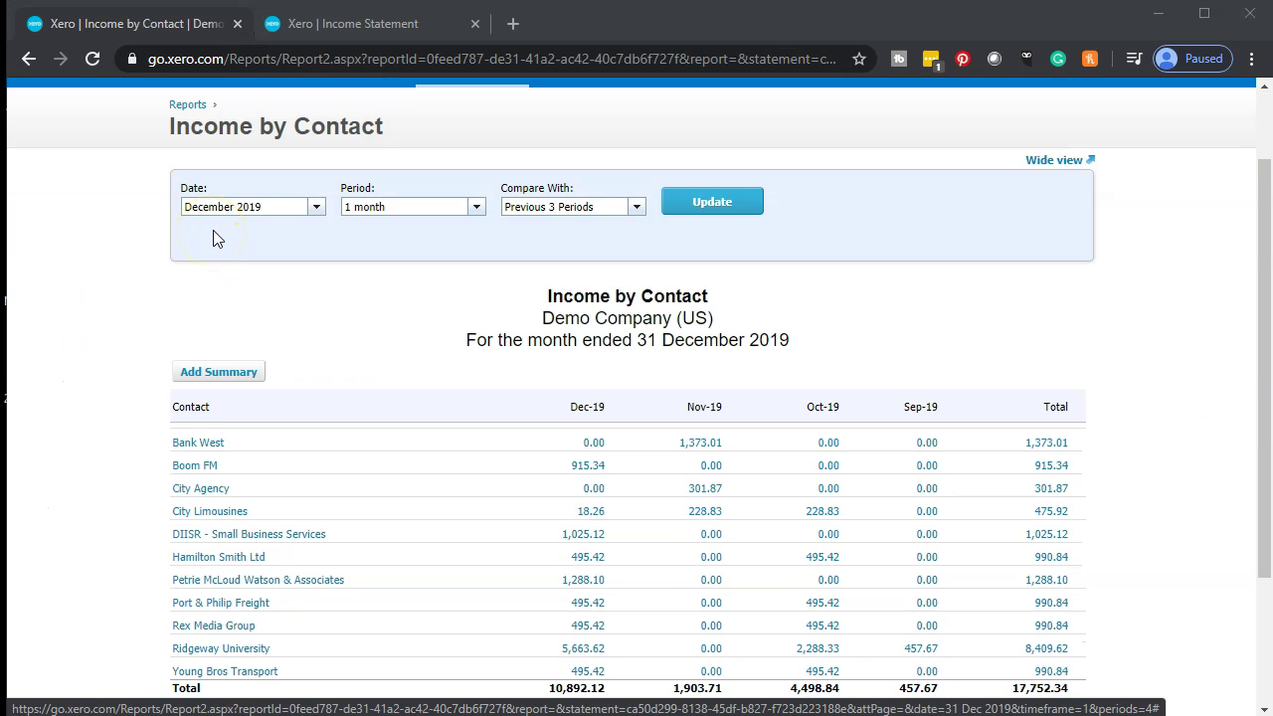
Run the Income by Contact report for a 12 months period ending December 2019 with no comparison periods.
left_click(485, 213)
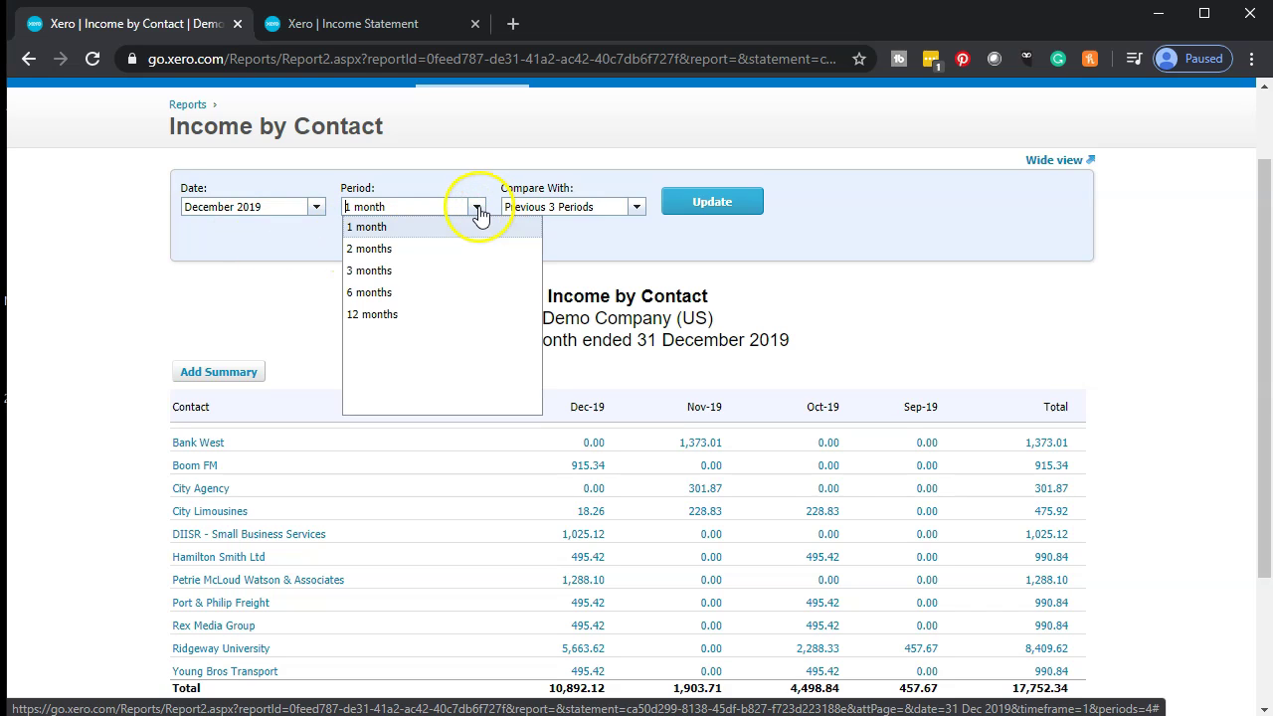
left_click(398, 314)
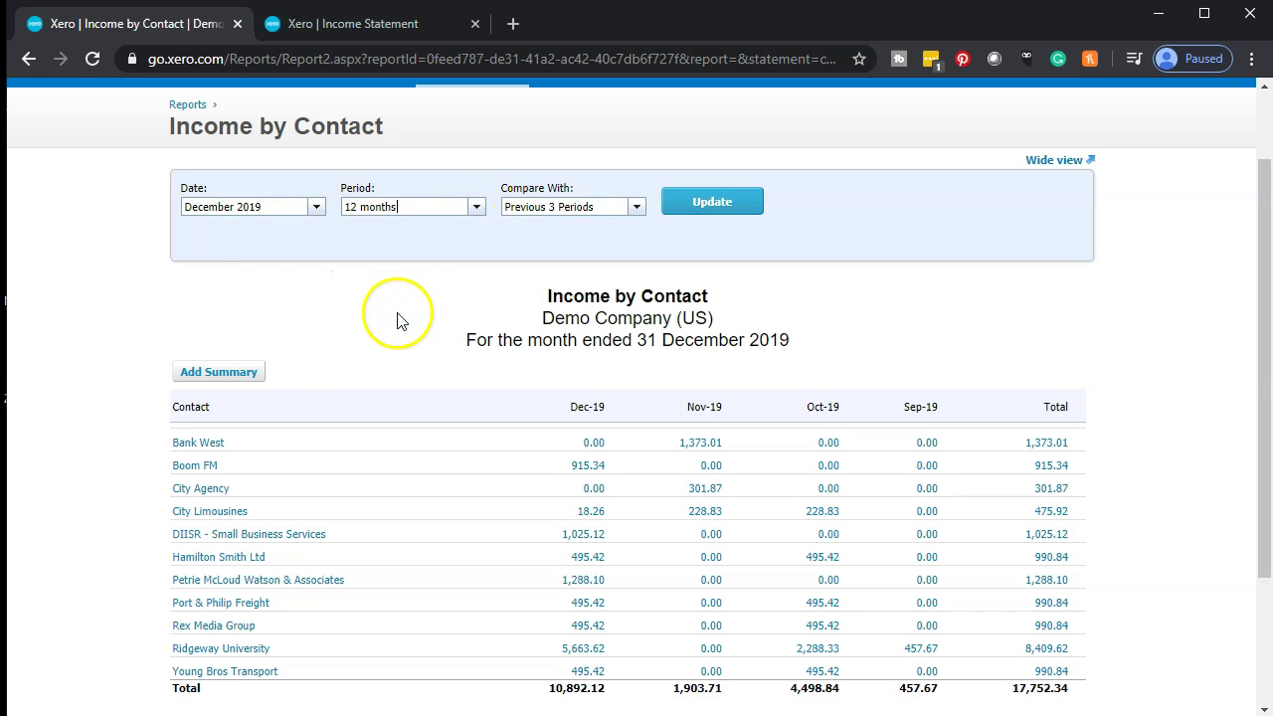
left_click(637, 210)
left_click(557, 230)
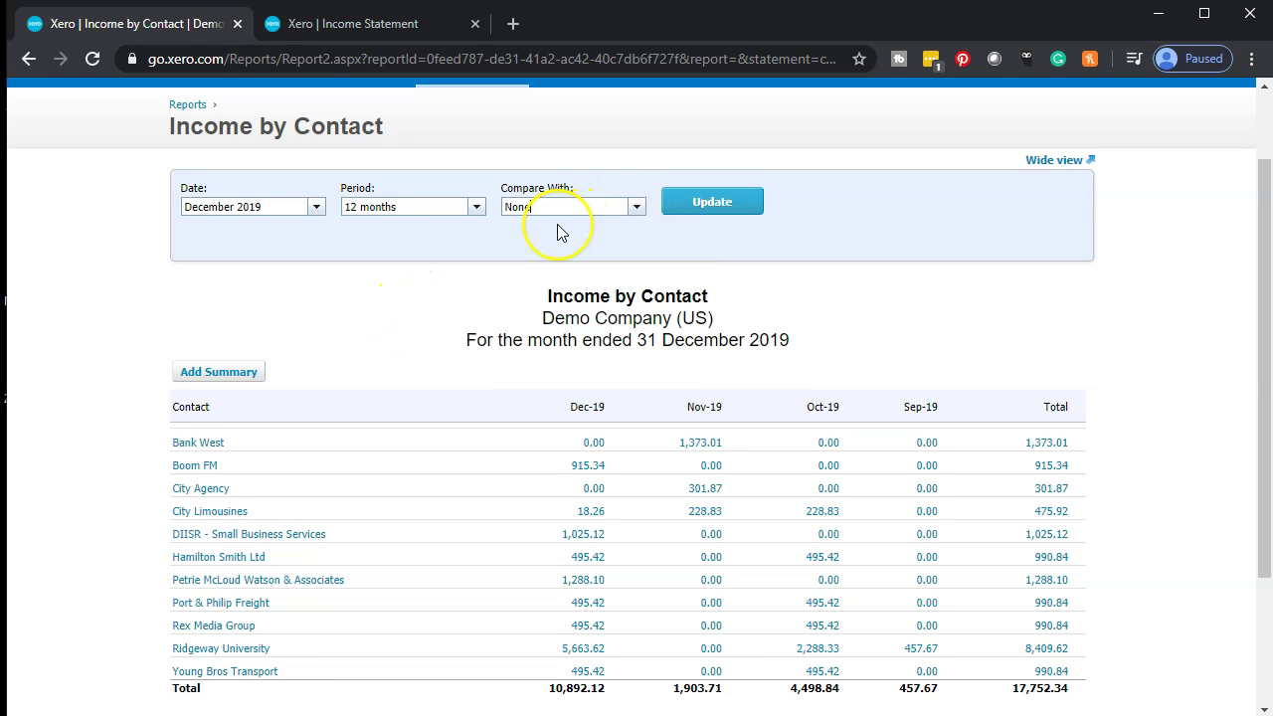
left_click(726, 206)
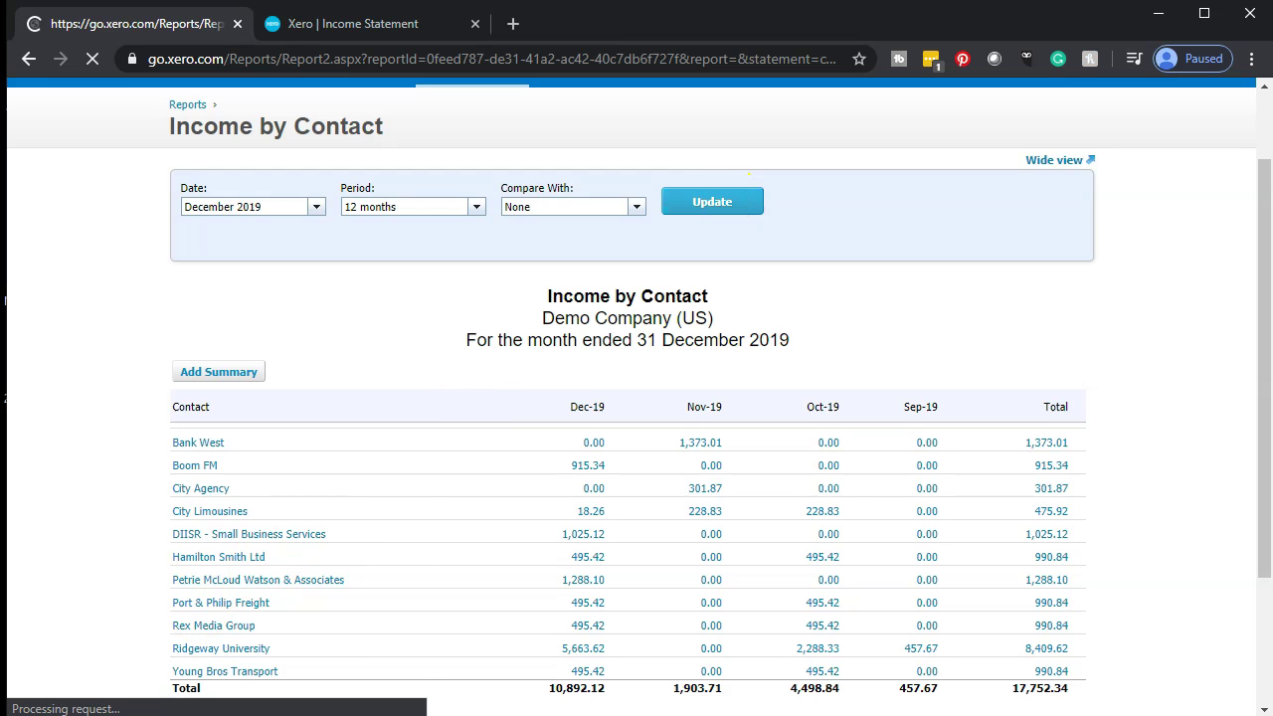
Compare the Income by Contact total with the sales figure on the 2019 Income Statement.
key("ctrl+plus")
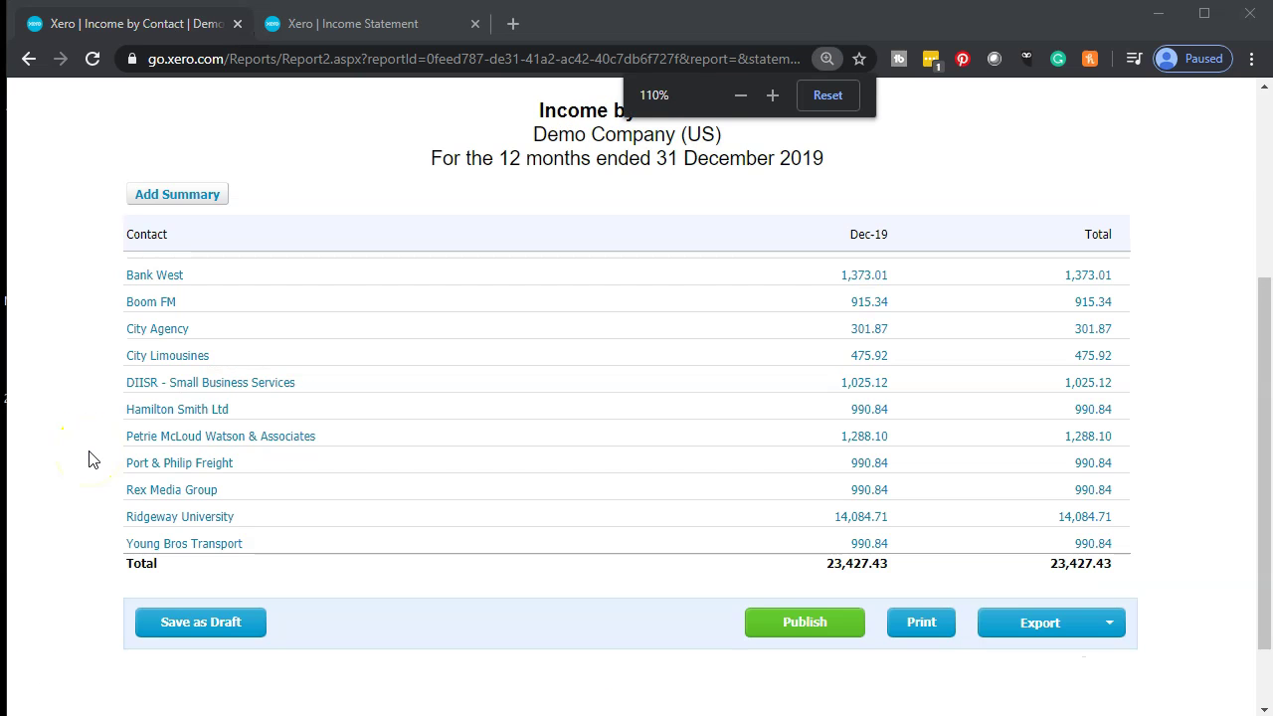
key("ctrl+plus")
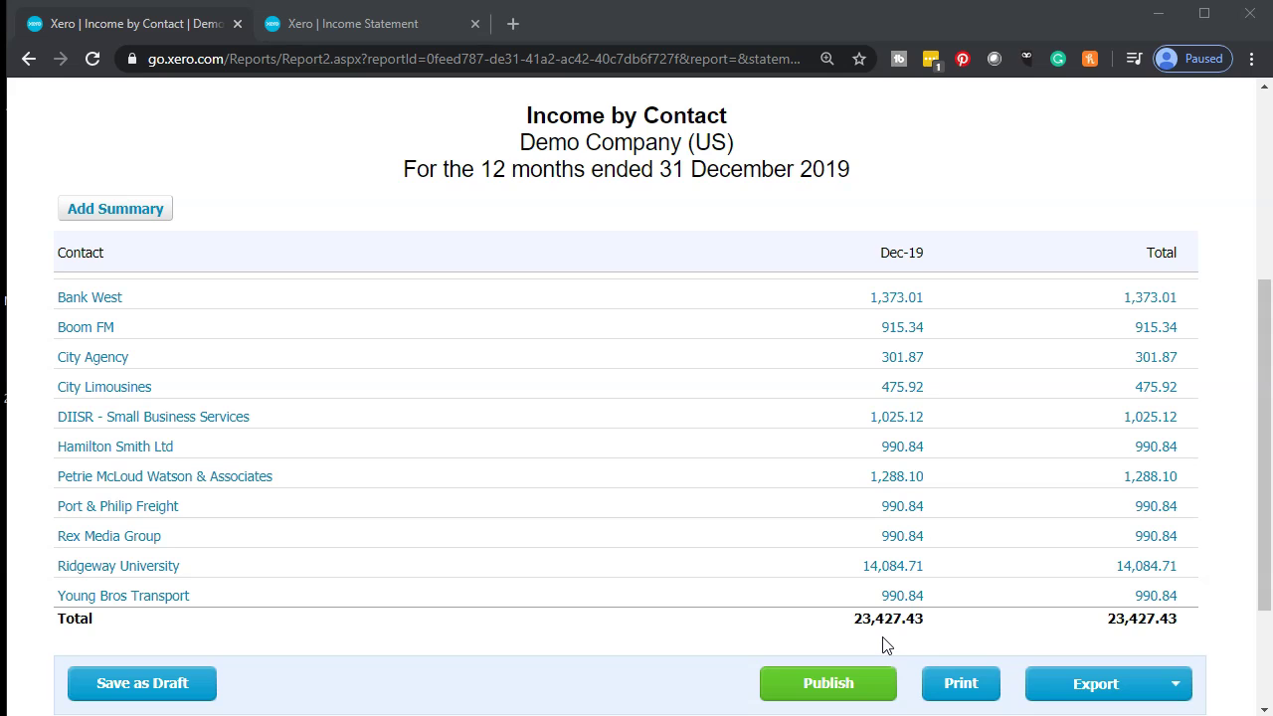
left_click(382, 28)
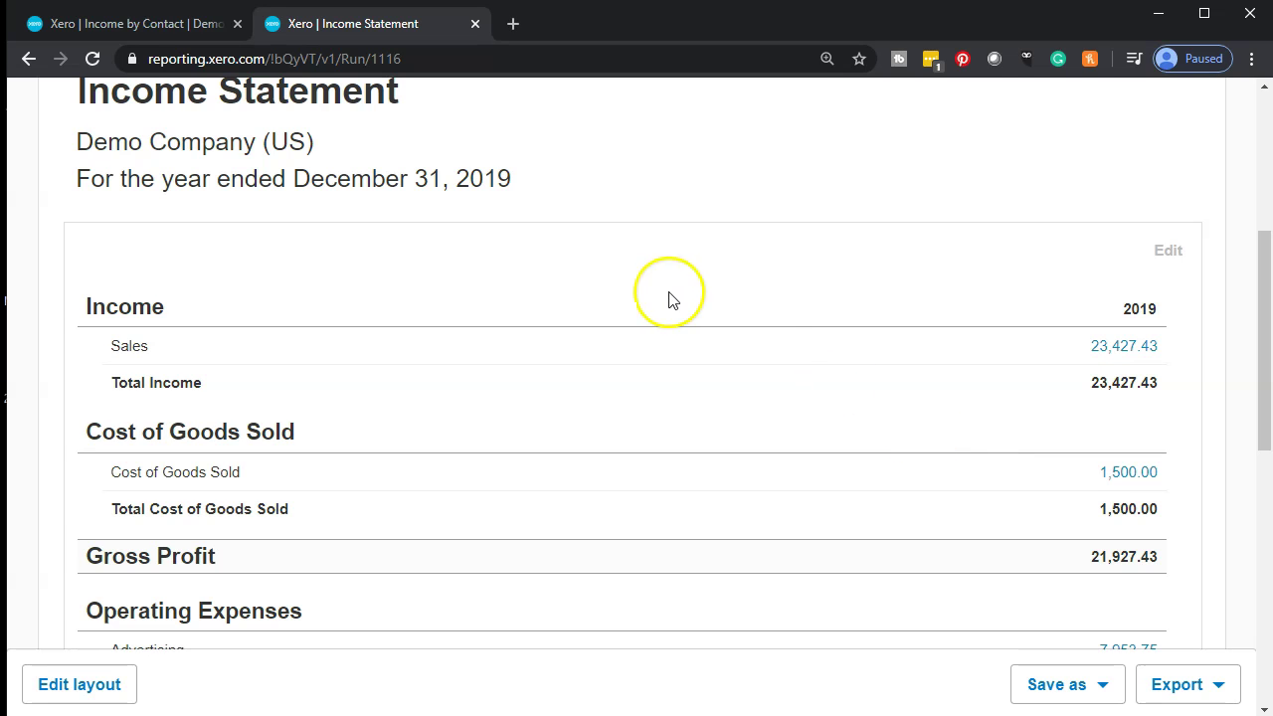
left_click(159, 33)
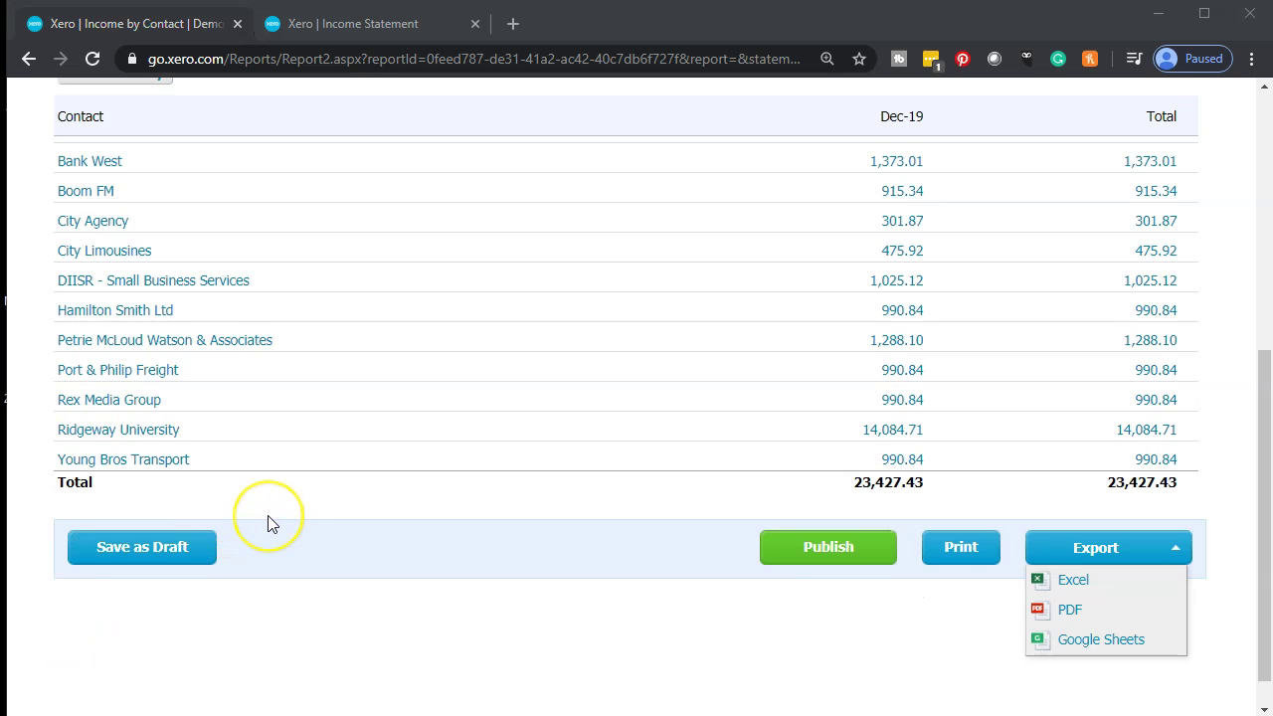
Export the Income by Contact report as a PDF.
scroll(268, 517, "up", 1)
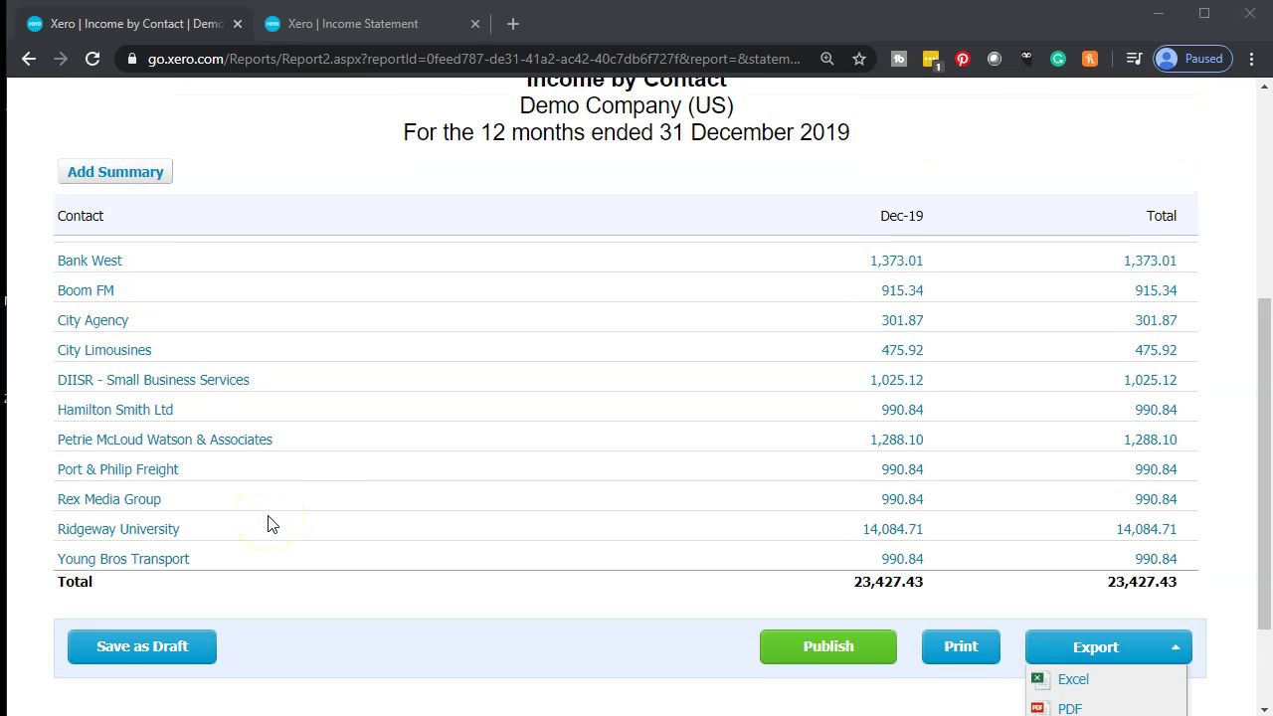
scroll(269, 524, "down", 1)
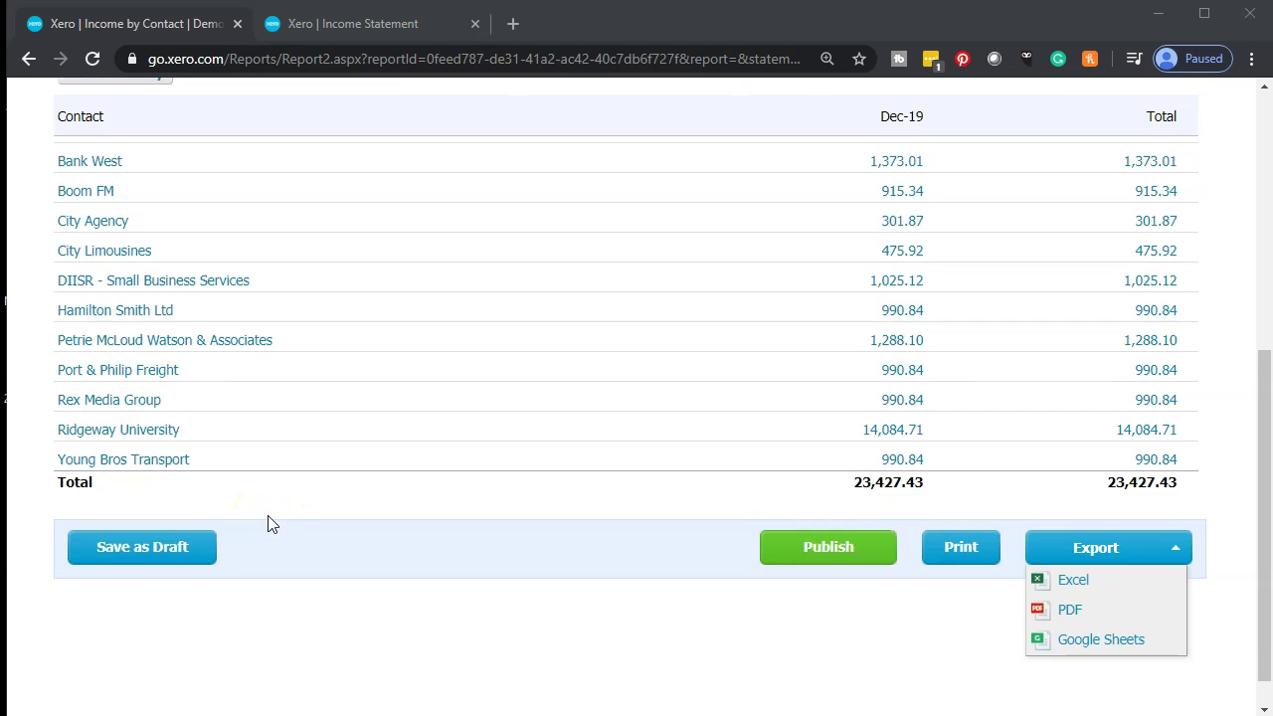
left_click(1050, 612)
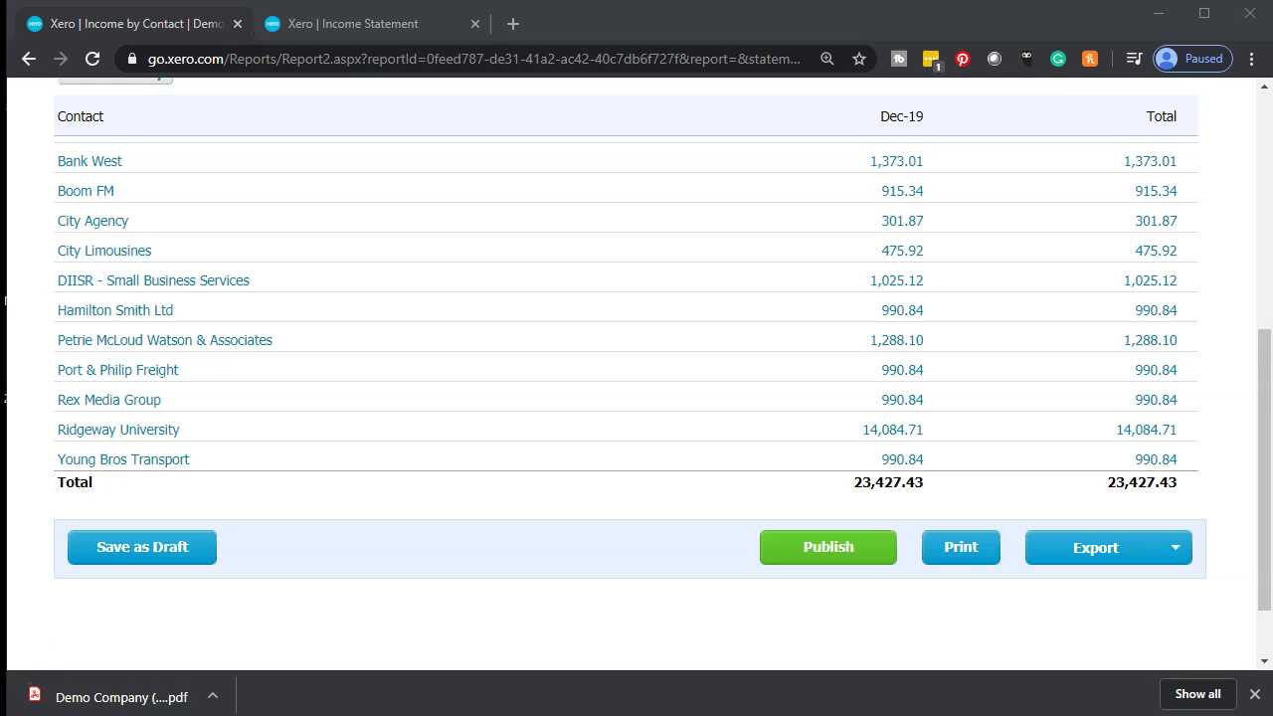
Copy the downloaded Income by Contact PDF into the Section 4 folder of Xero Course Data in File Explorer.
mouse_move(1272, 10)
left_mouse_down()
mouse_move(1255, 14)
mouse_move(1268, 16)
left_mouse_up()
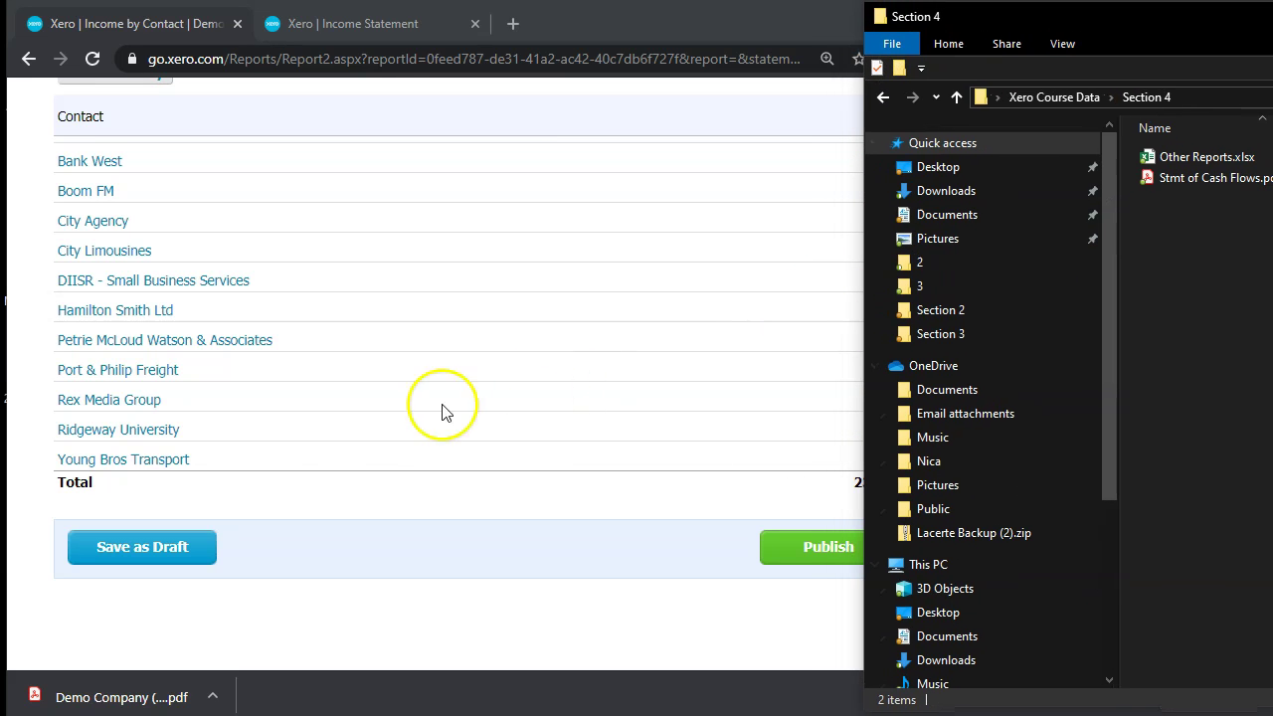
left_click(294, 647)
left_click_drag(294, 646, 1272, 338)
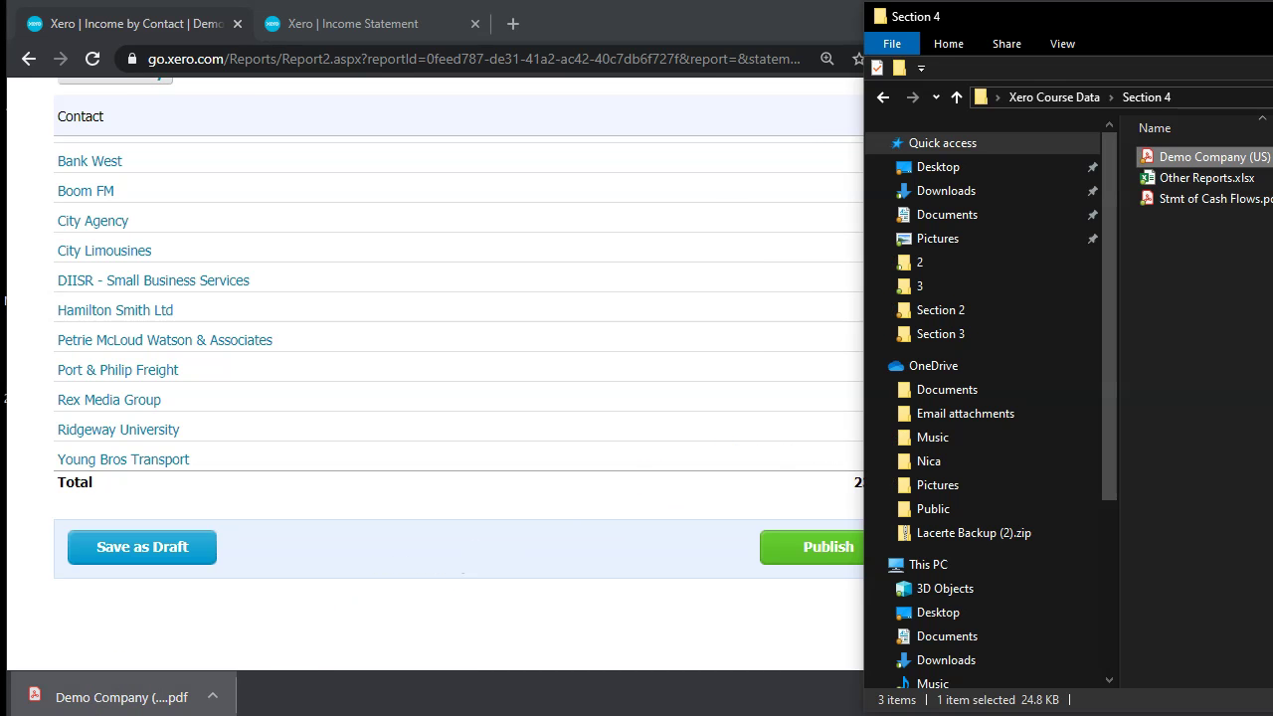
Rename the Demo Company (US) - Income by Contact PDF in the Section 4 folder as Income by Contact.
scroll(611, 435, "up", 3)
left_click_drag(1272, 20, 900, 395)
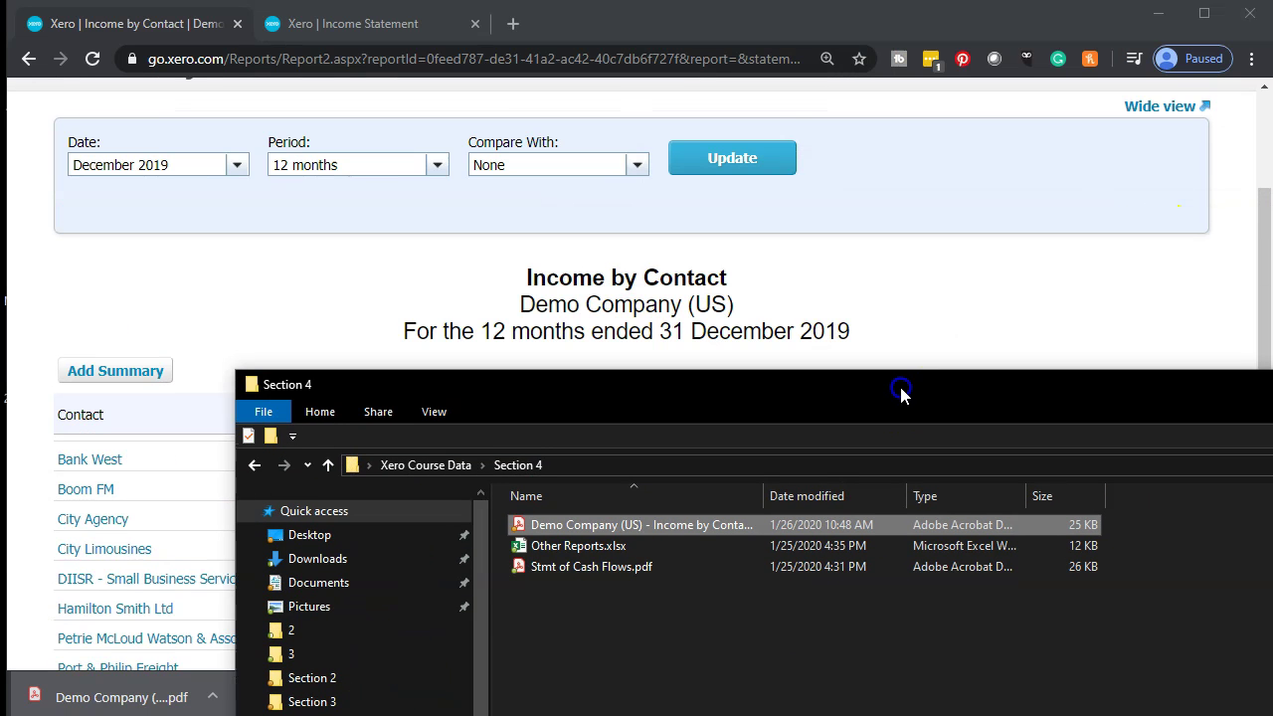
right_click(574, 523)
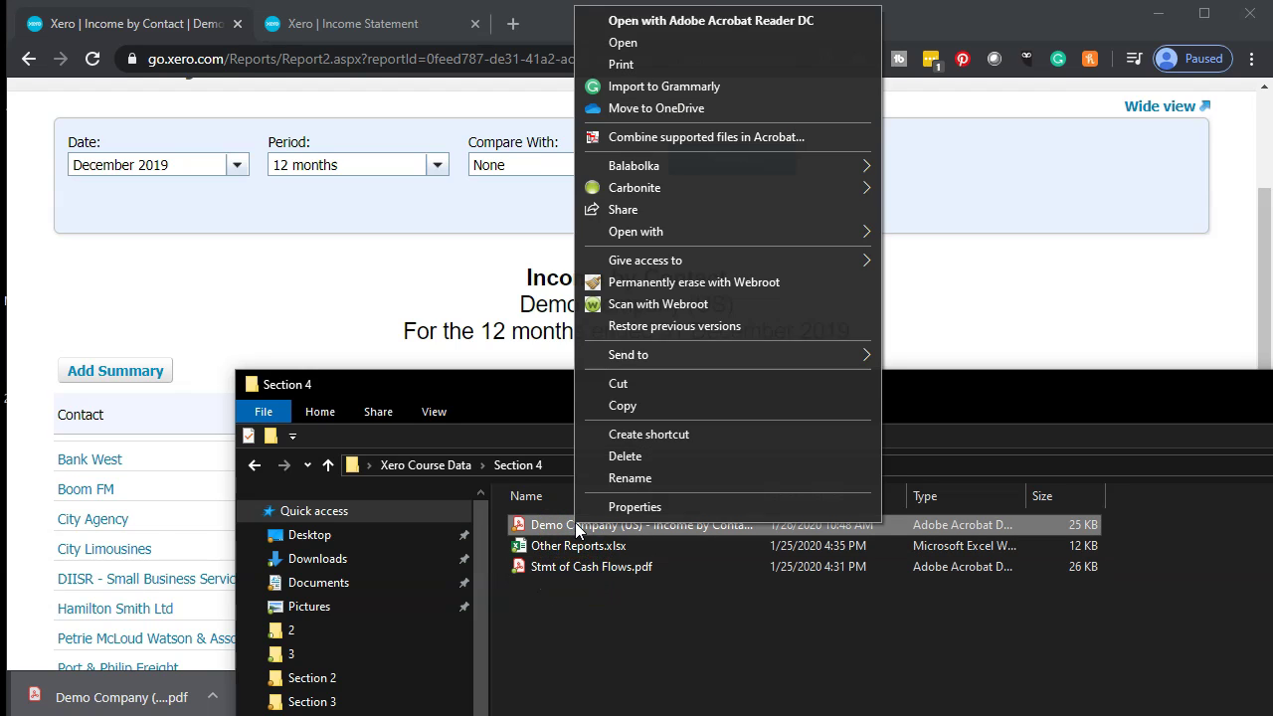
left_click(637, 479)
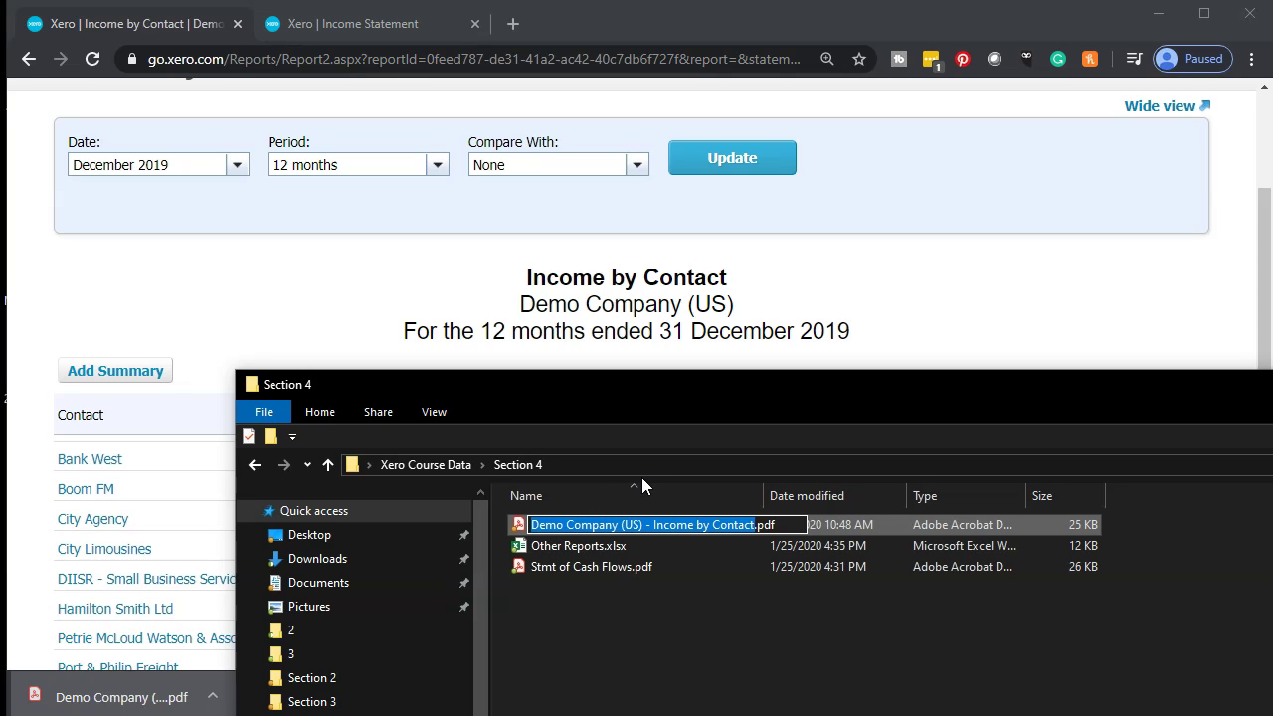
type("Income by Contact")
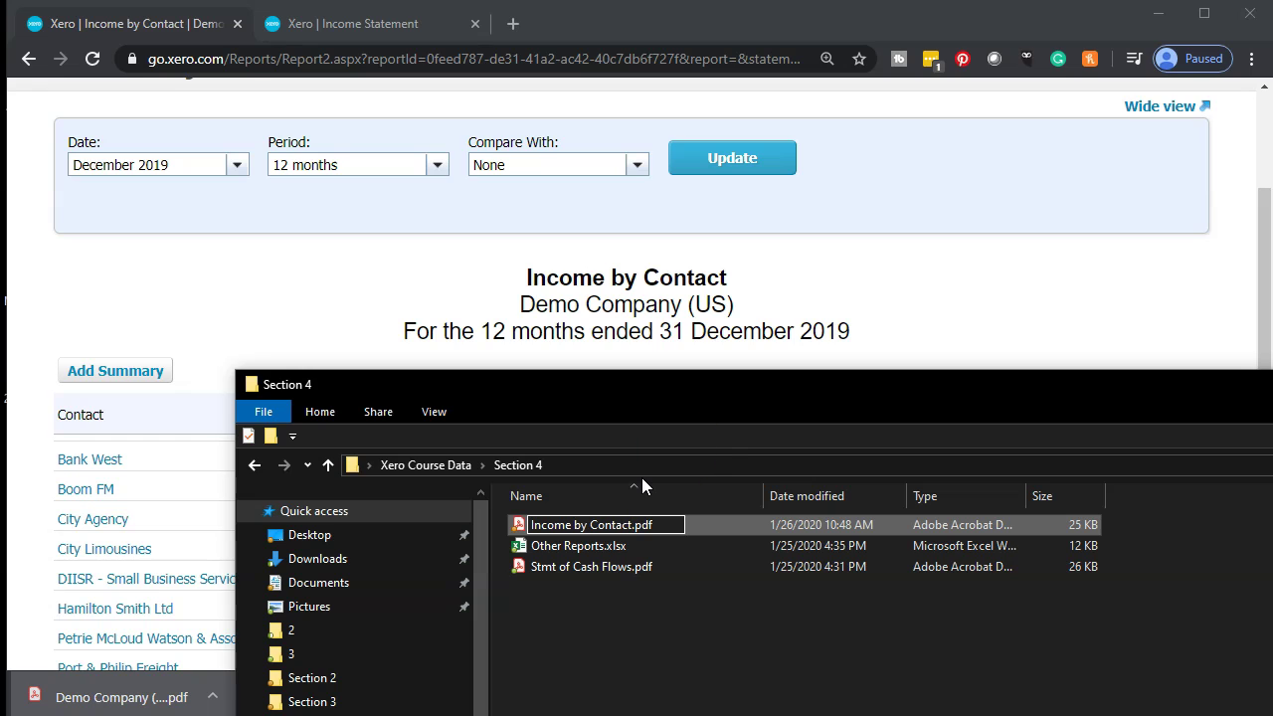
Open the Other Reports.xlsx workbook from the Section 4 folder in Excel, and switch back to the Income by Contact report in Xero.
left_click_drag(688, 388, 695, 341)
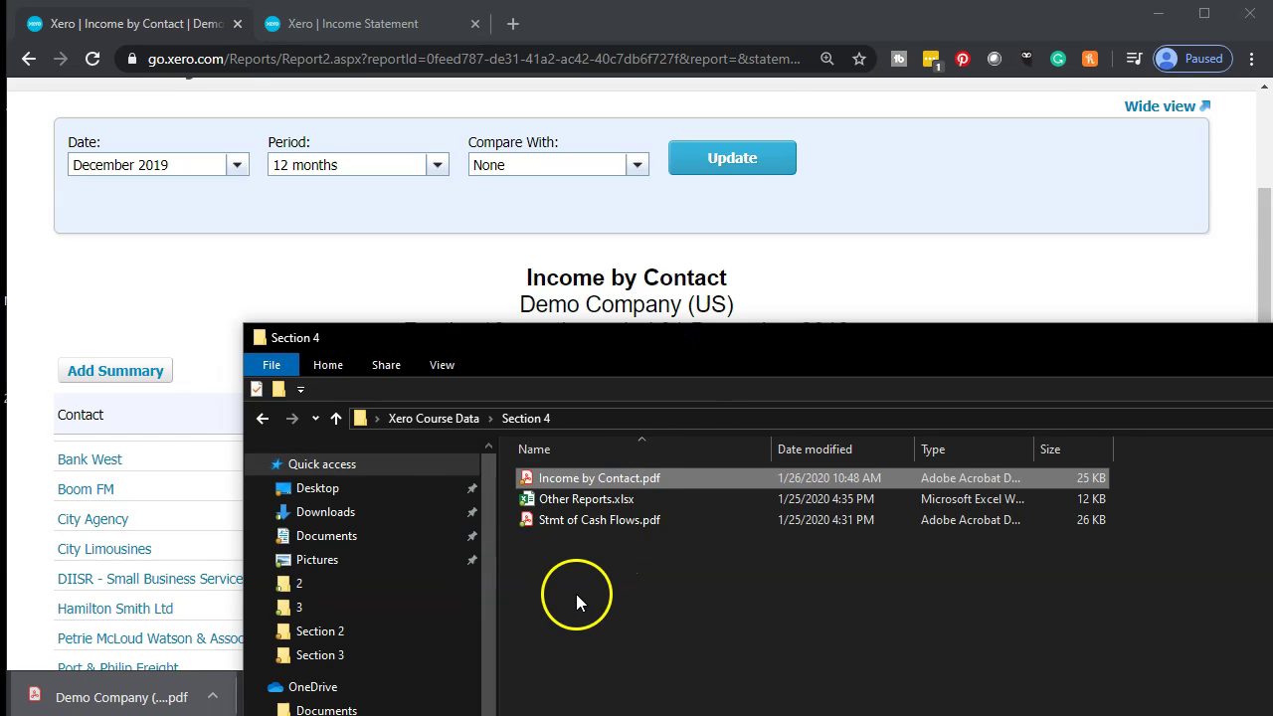
double_click(563, 502)
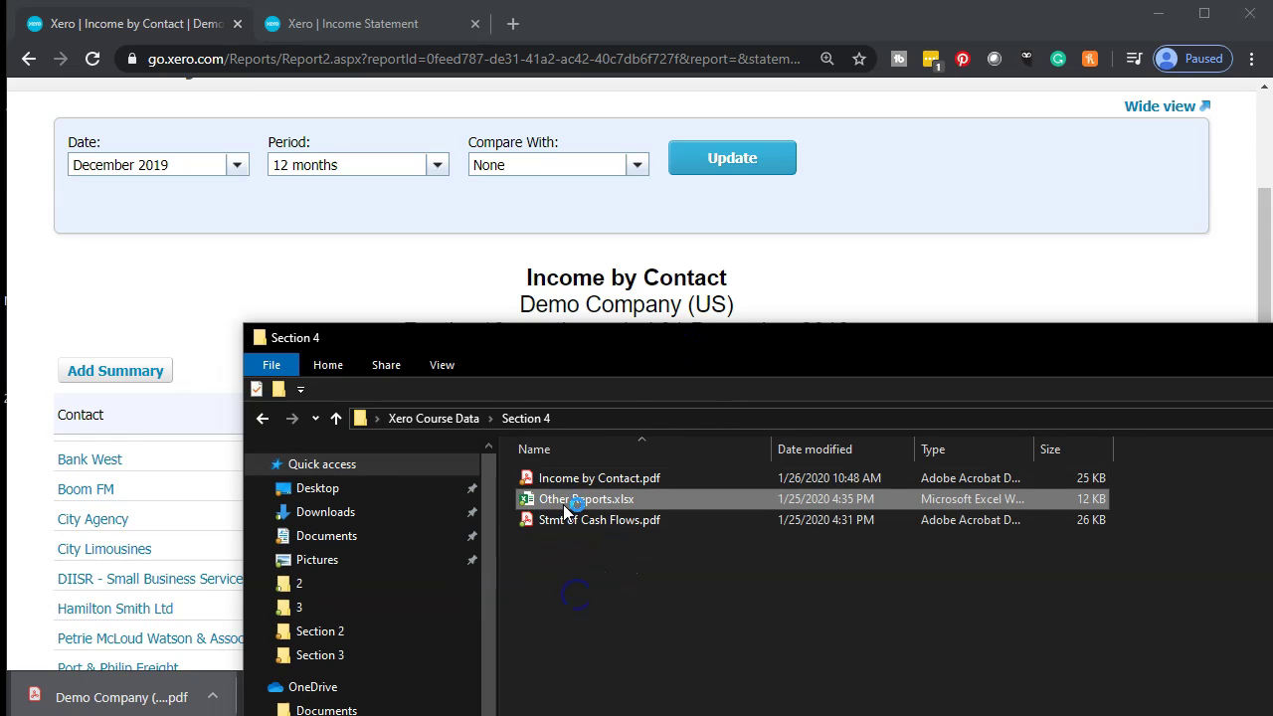
left_click_drag(766, 350, 1272, 199)
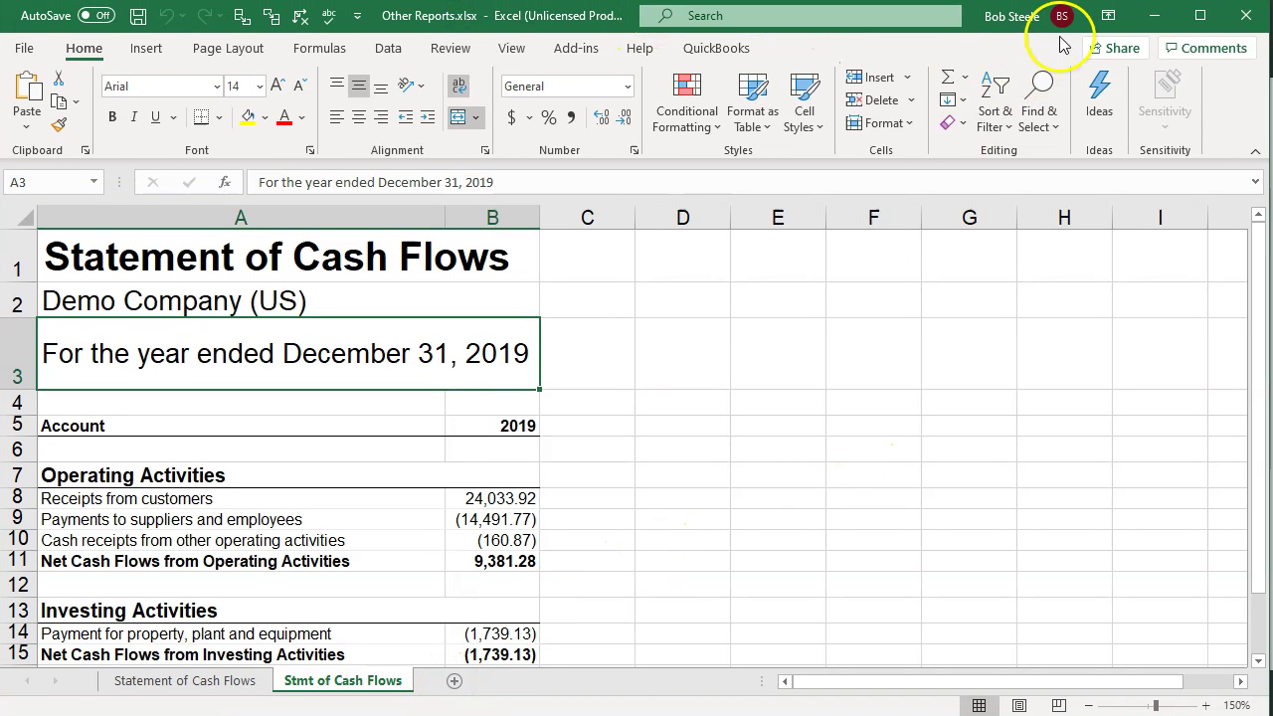
left_click(1162, 24)
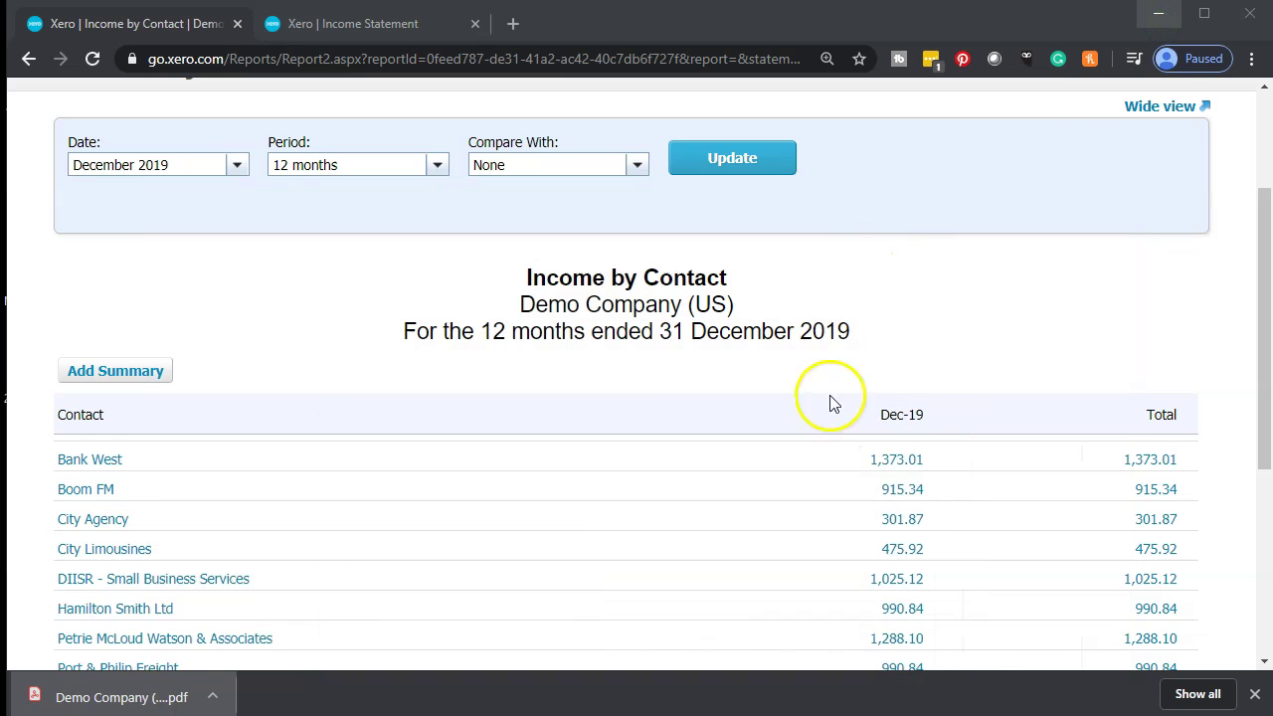
Export the Income by Contact report to Excel and open the downloaded workbook.
scroll(1156, 562, "down", 4)
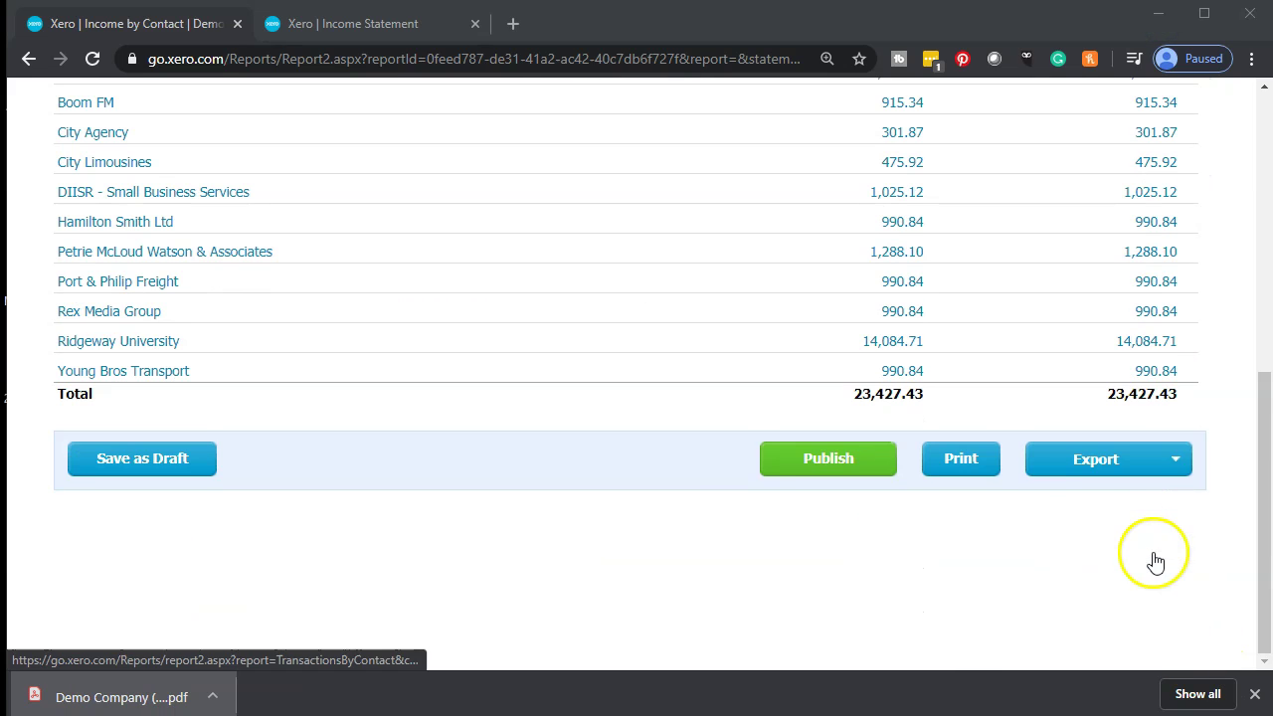
left_click(1162, 469)
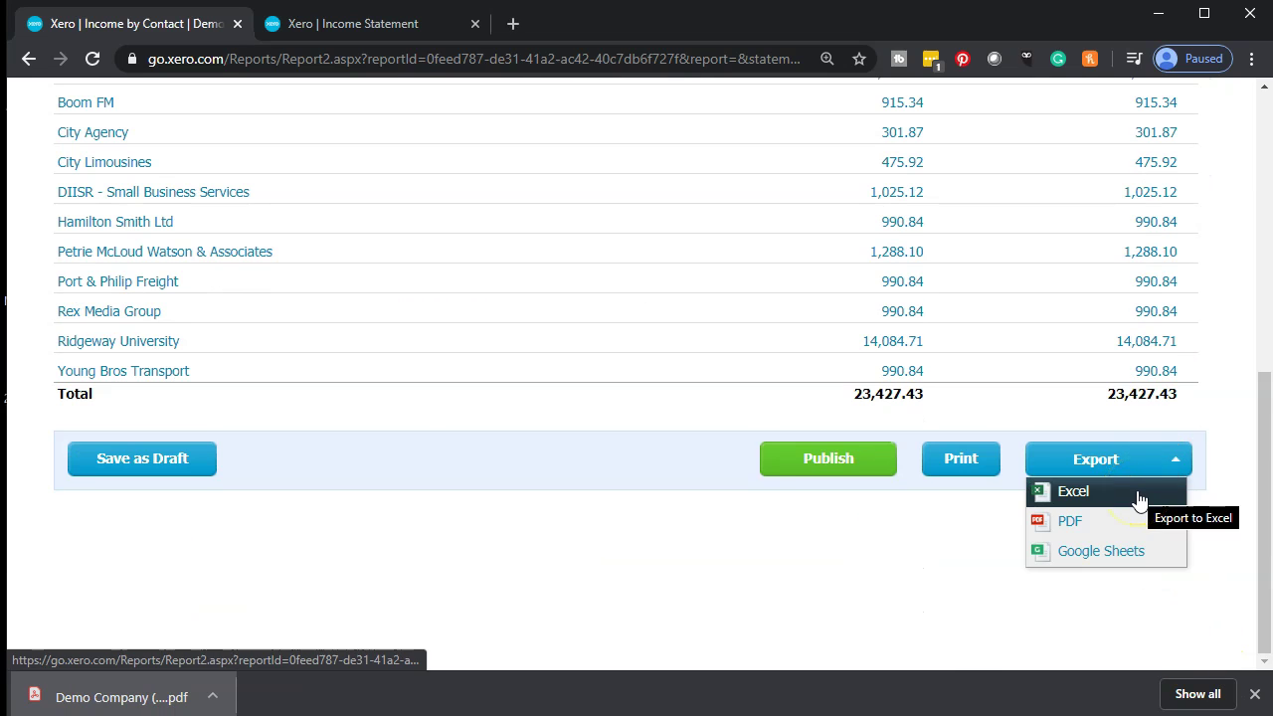
left_click(1140, 494)
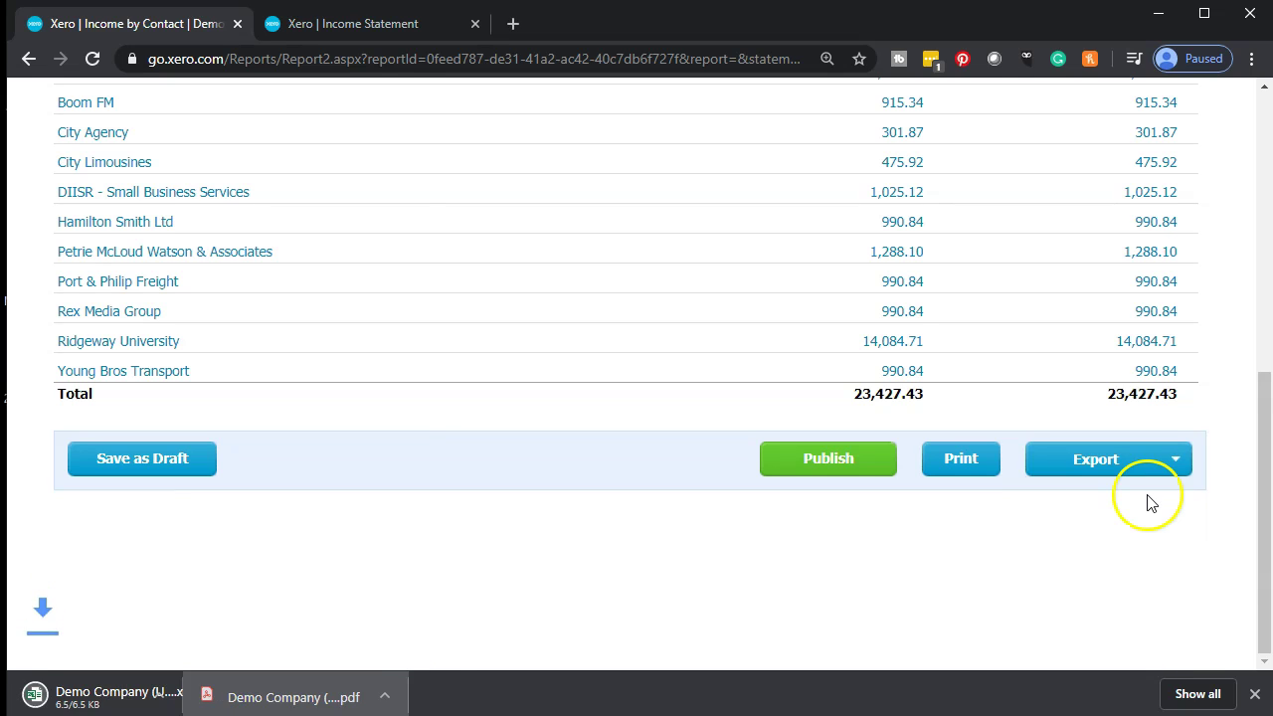
left_click(120, 702)
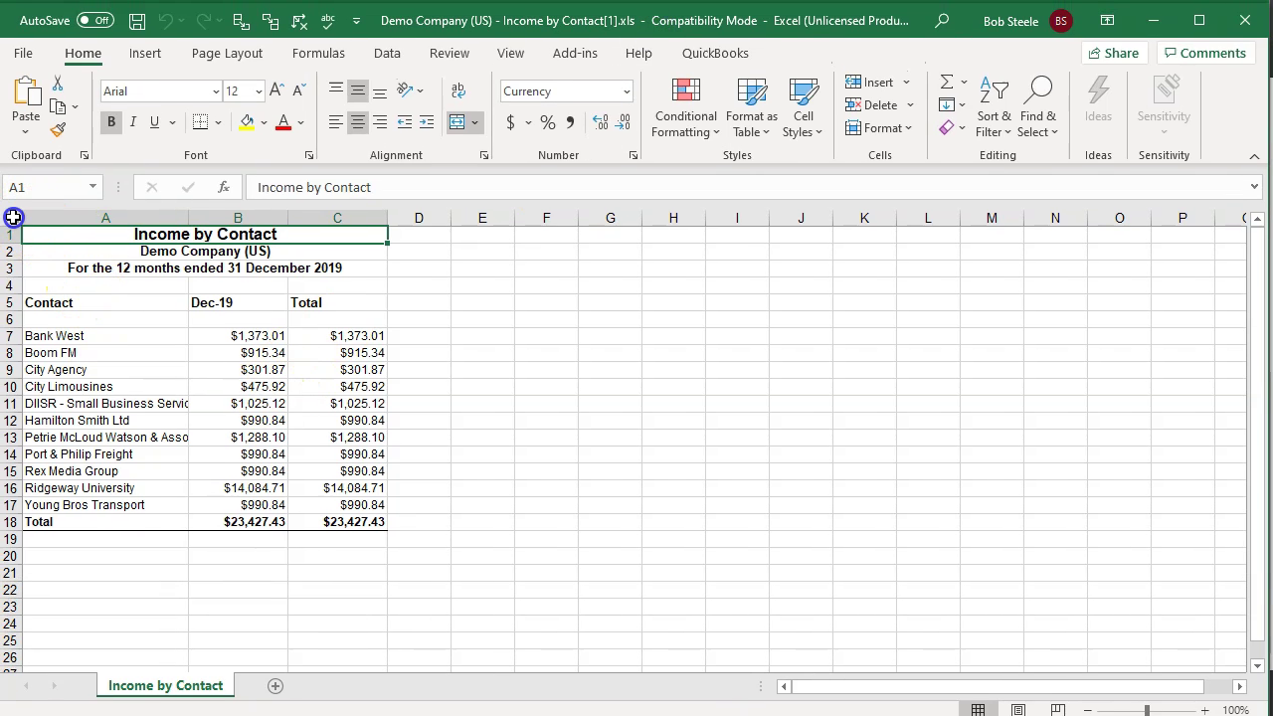
Copy the entire Income by Contact worksheet from the exported workbook.
left_click(13, 217)
left_click(419, 352)
left_click(676, 395)
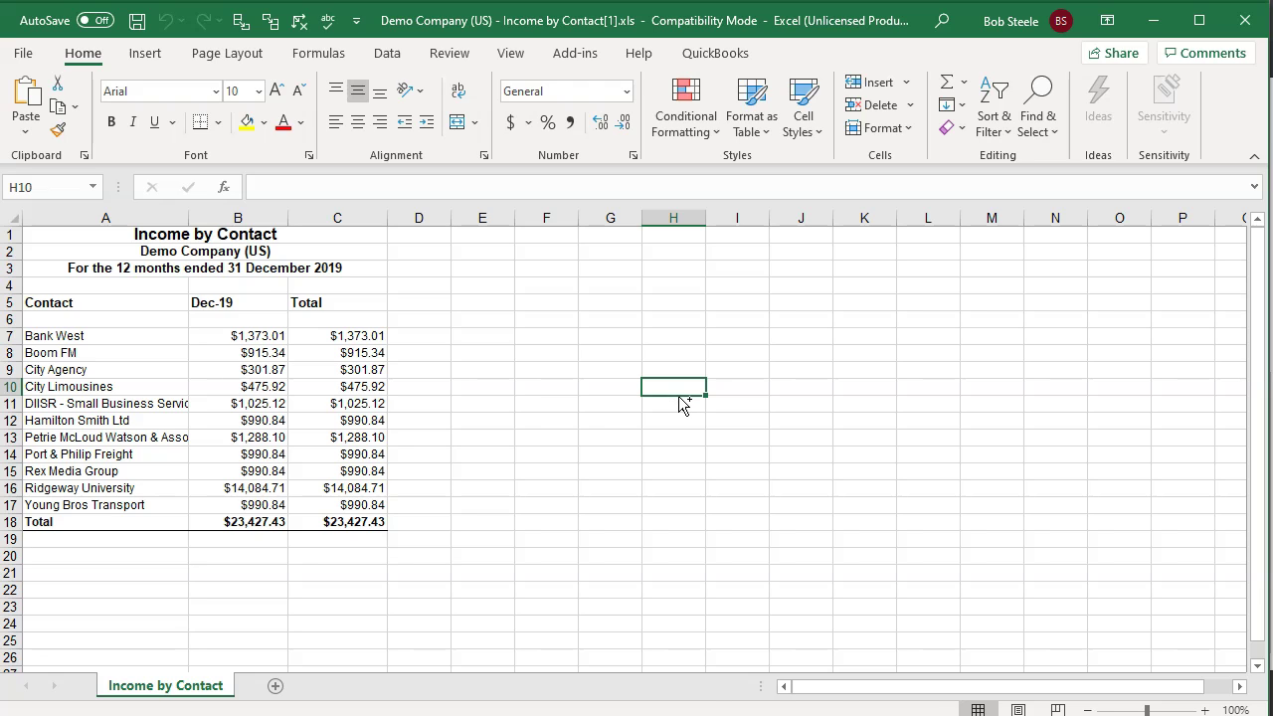
key("ctrl+a")
right_click(560, 360)
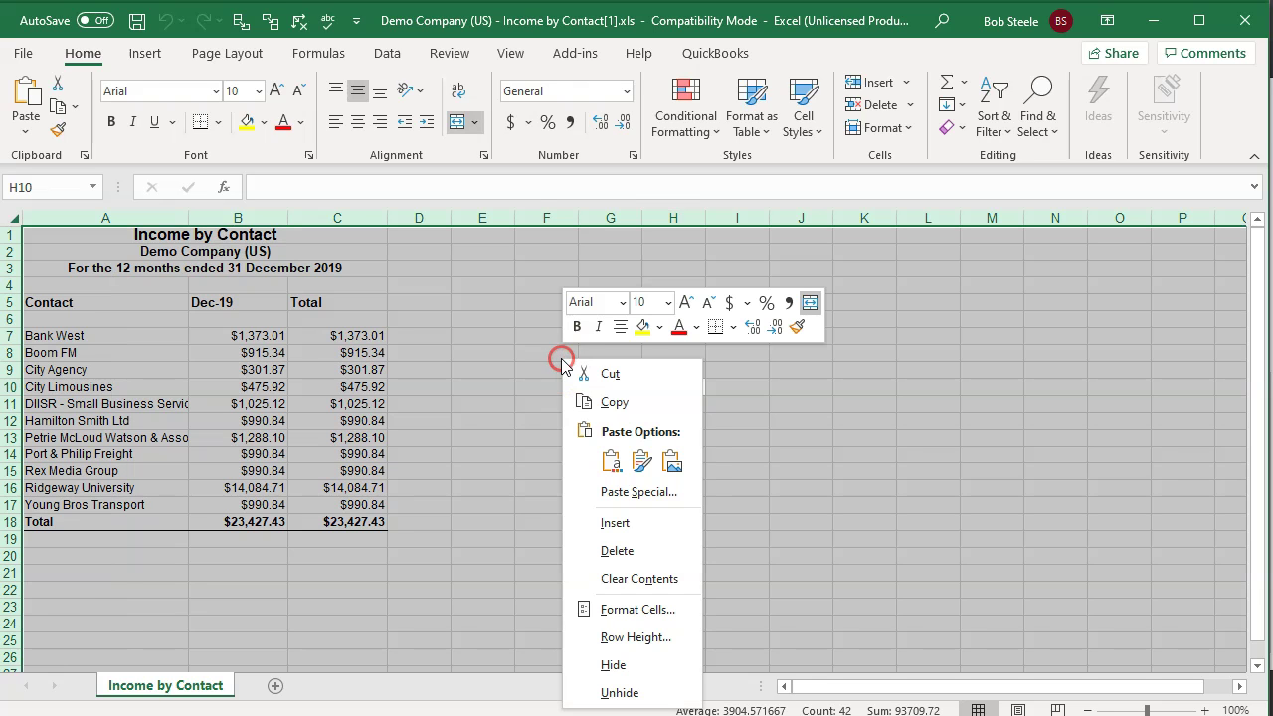
left_click(587, 402)
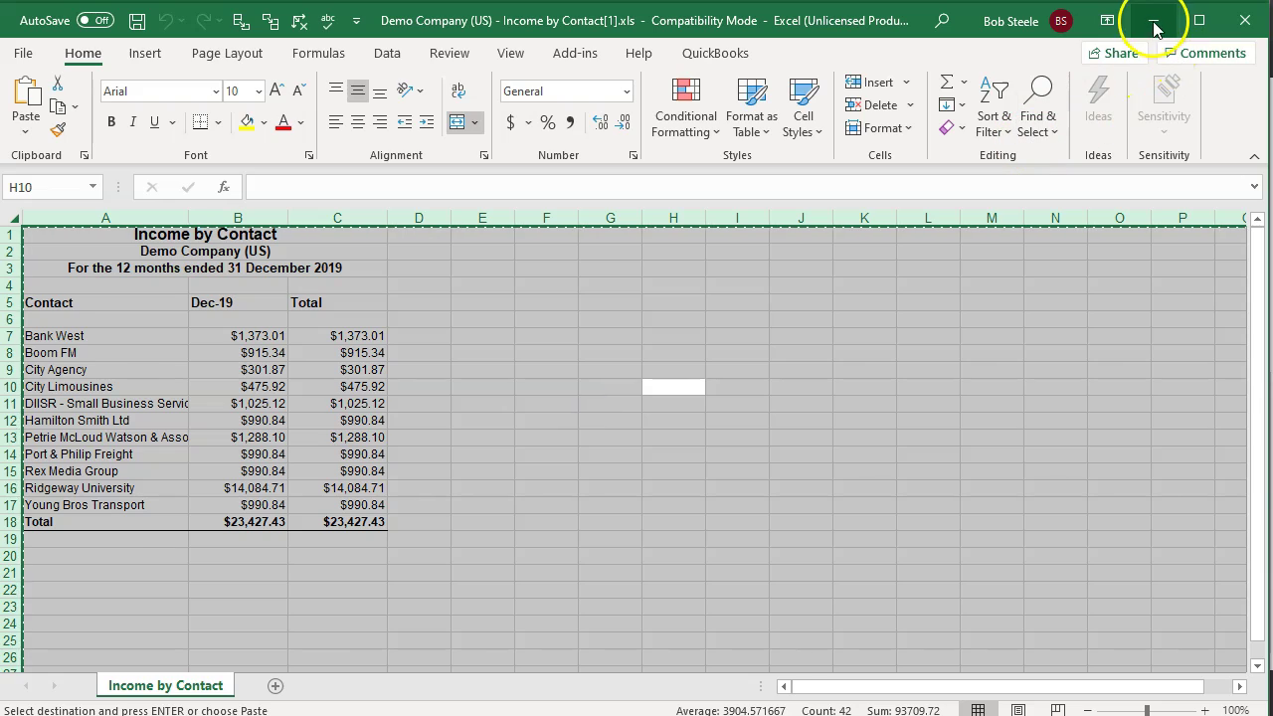
Add a new worksheet named Sales by Customer after Stmt of Cash Flows in the Other Reports workbook.
left_click(1154, 22)
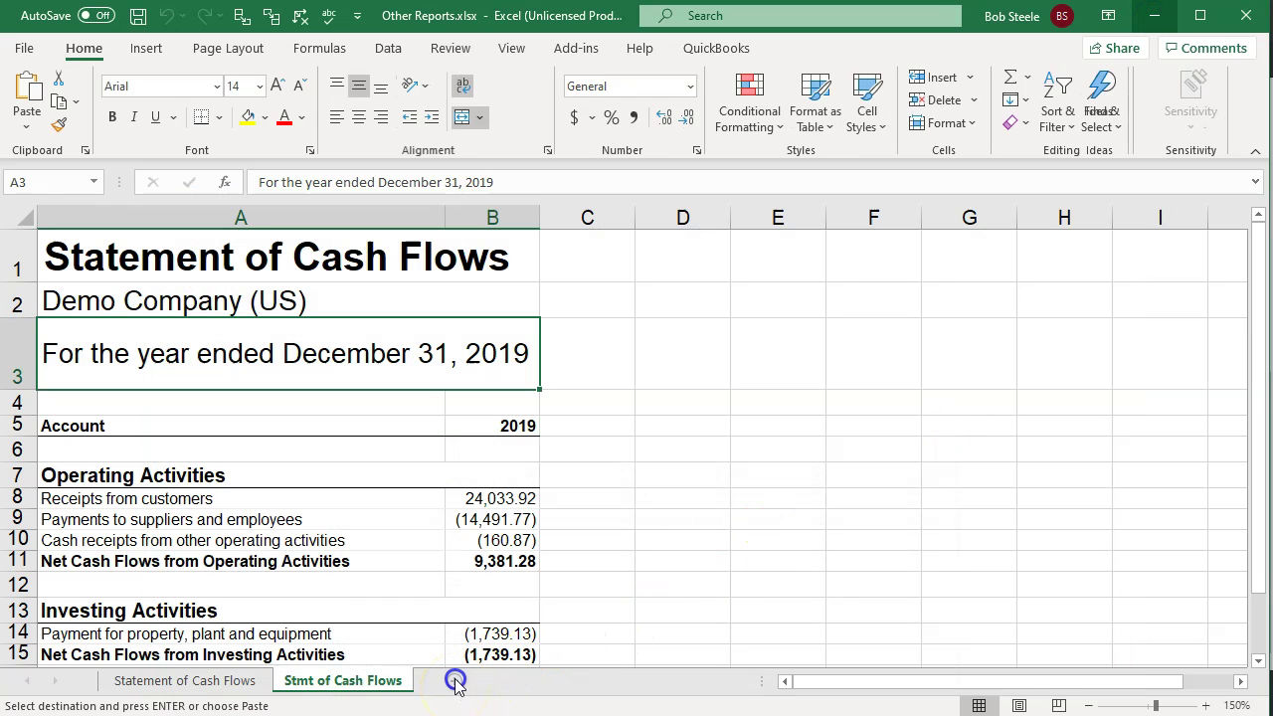
left_click(455, 684)
double_click(456, 684)
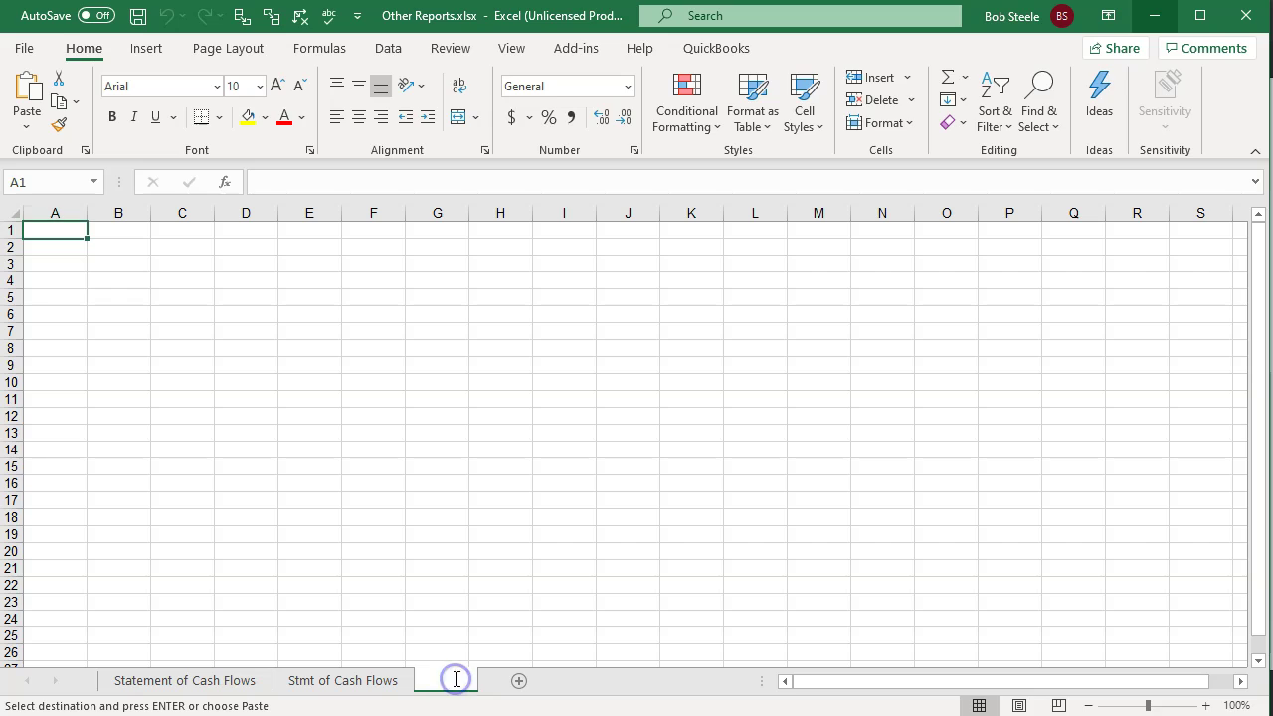
type("Sales by Customer")
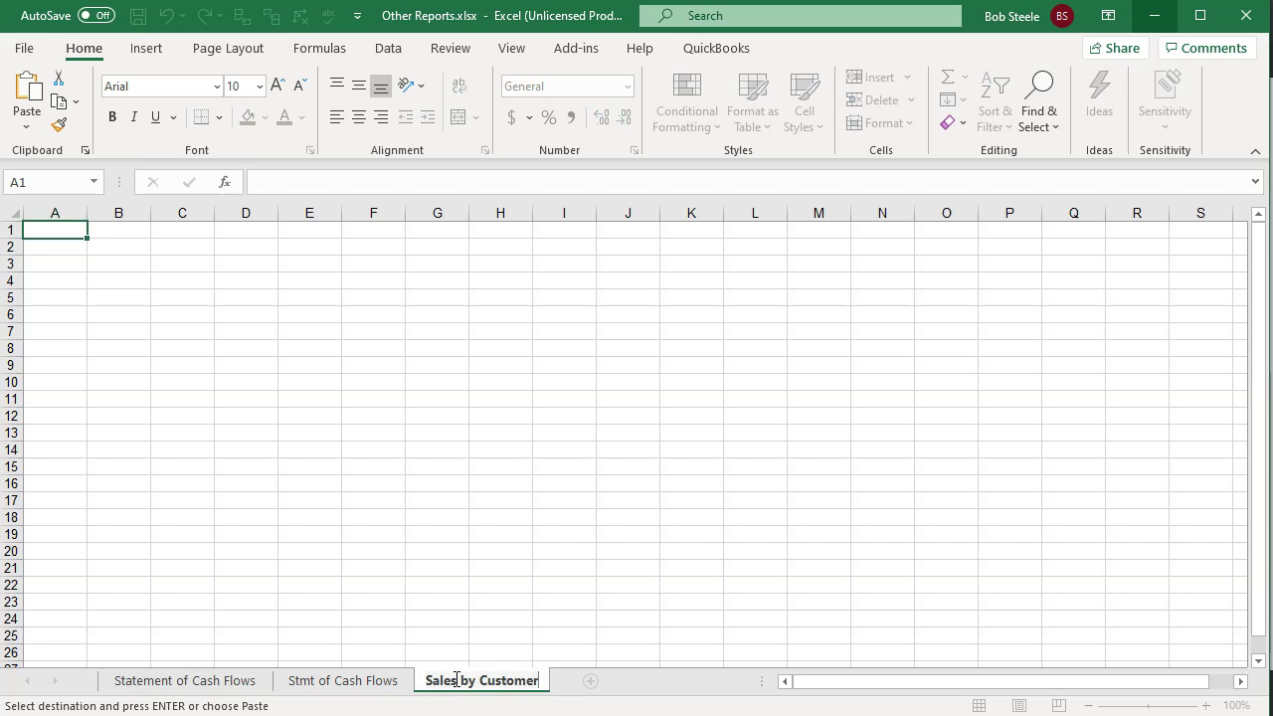
left_click(248, 417)
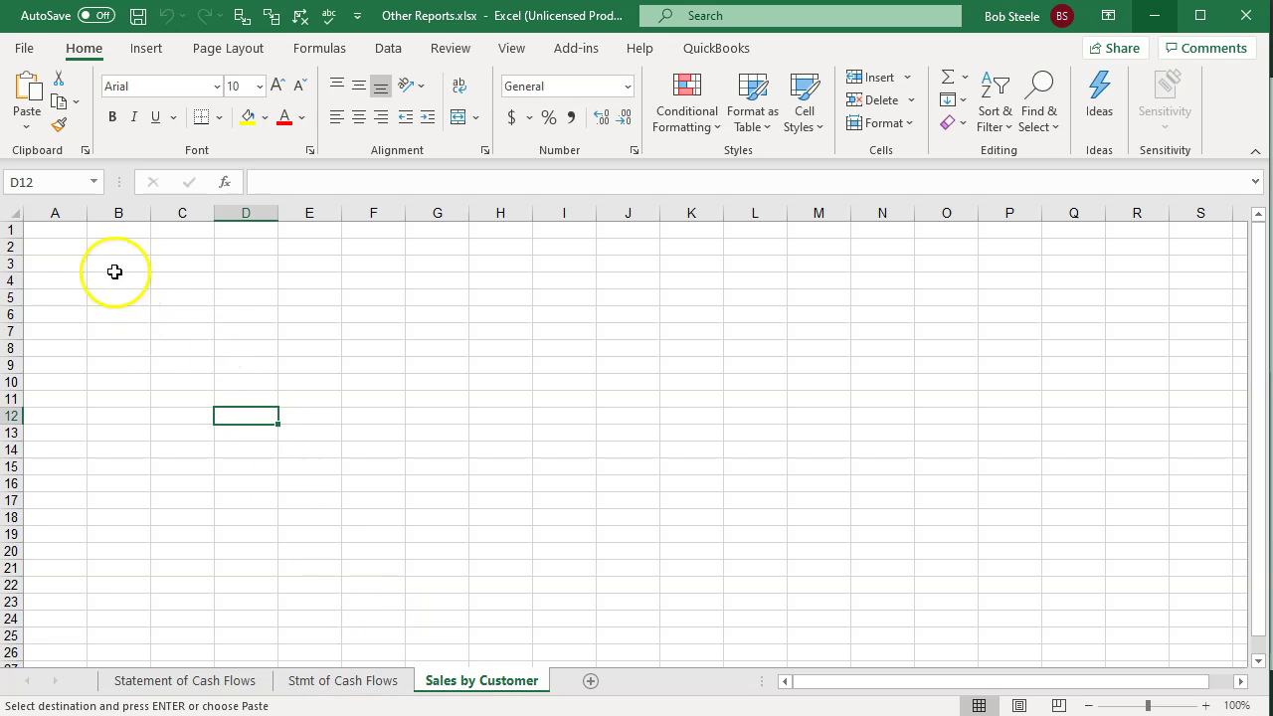
Paste the copied Income by Contact report into the Sales by Customer sheet starting at cell A1.
left_click(68, 233)
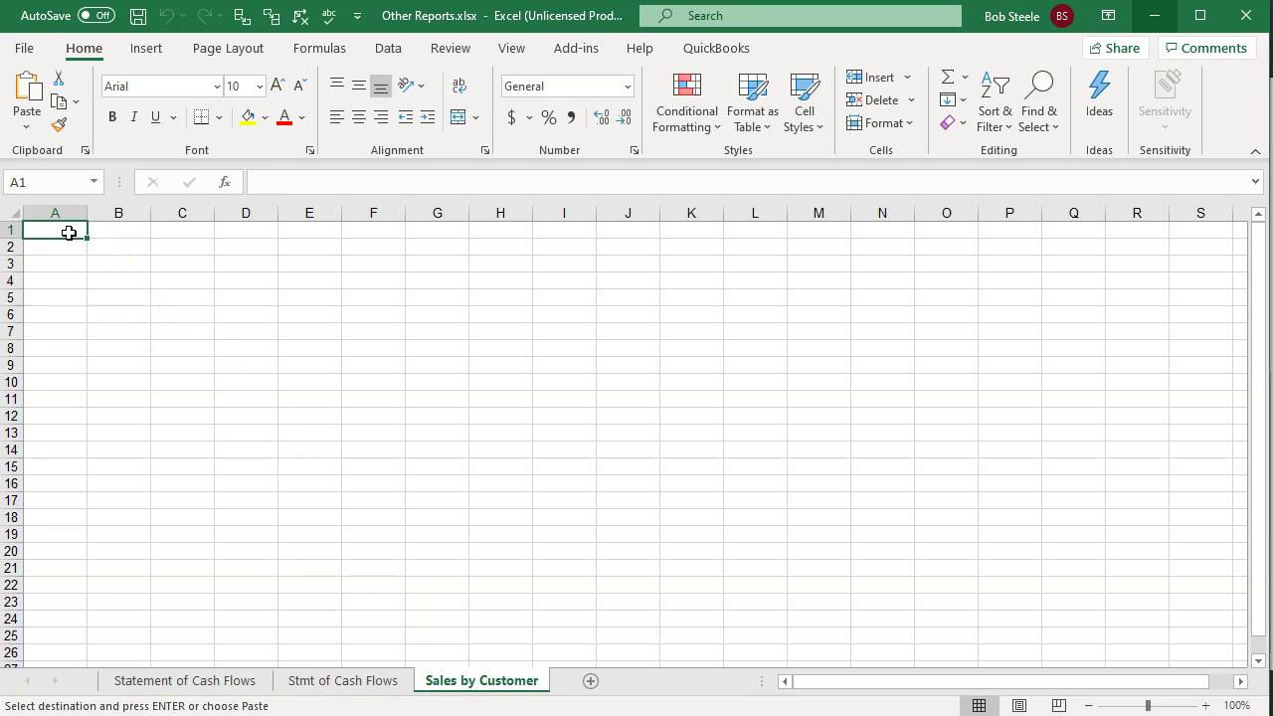
right_click(69, 233)
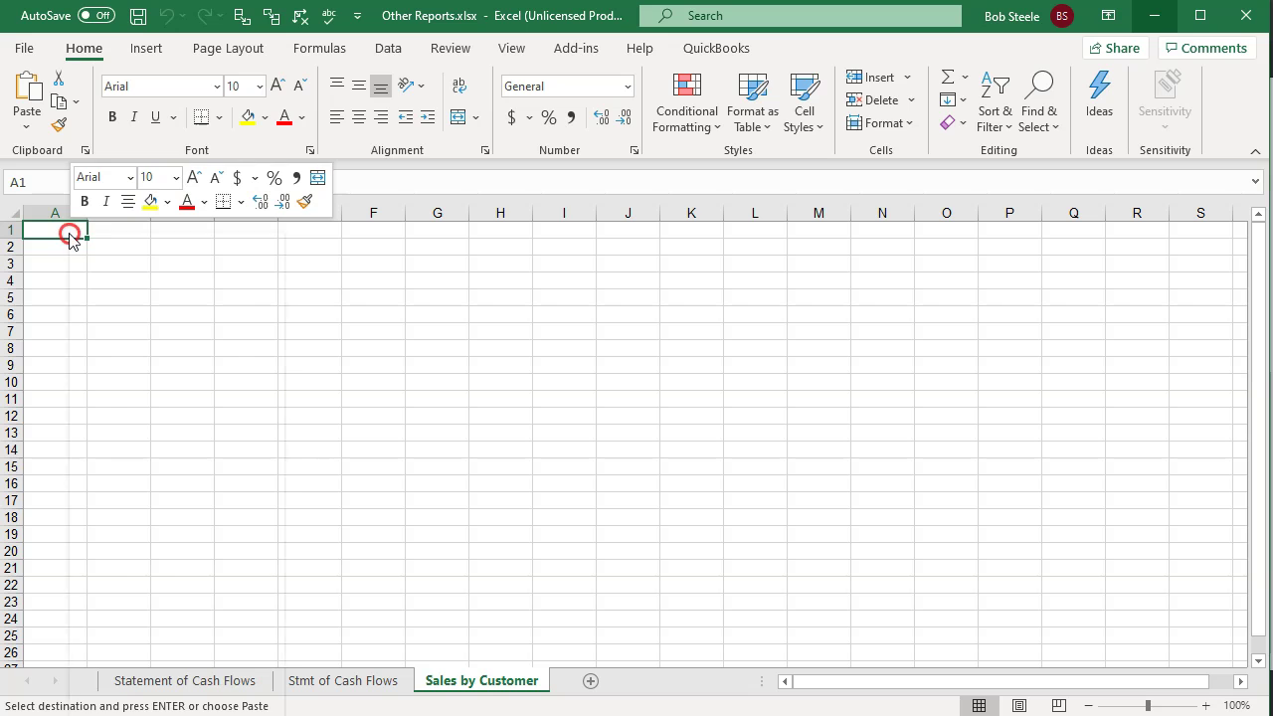
left_click(119, 338)
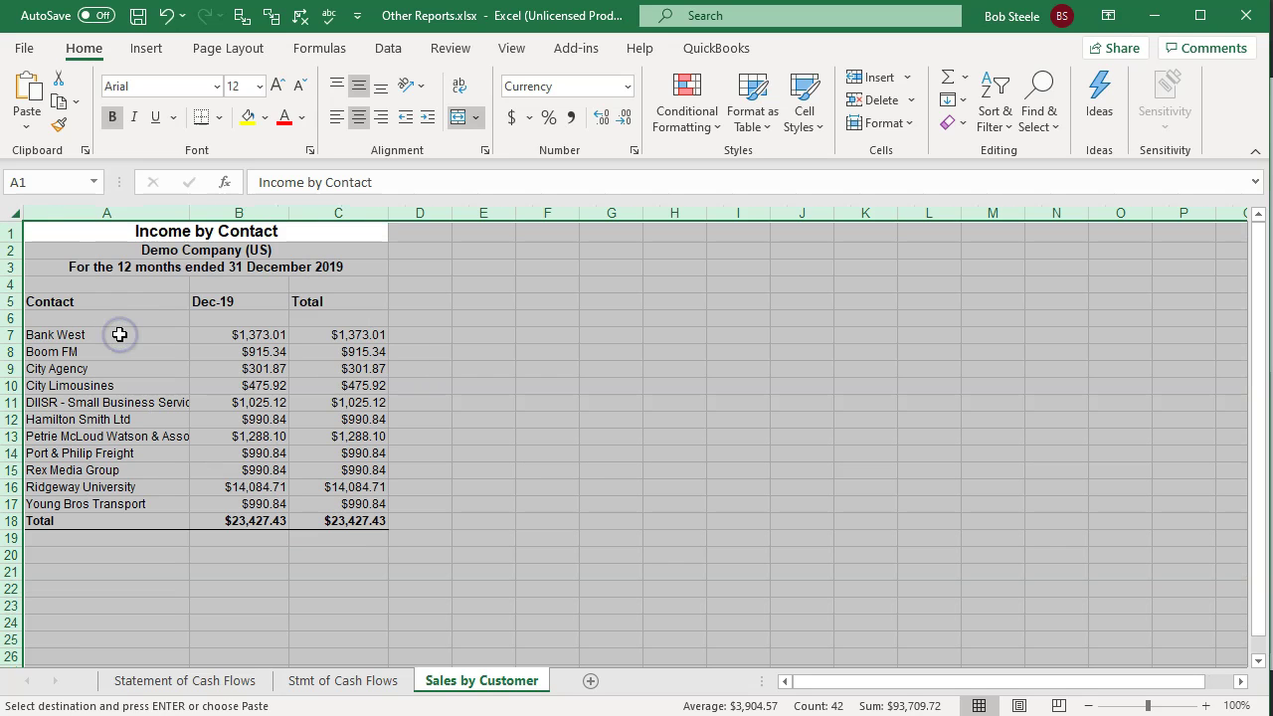
left_click(586, 435)
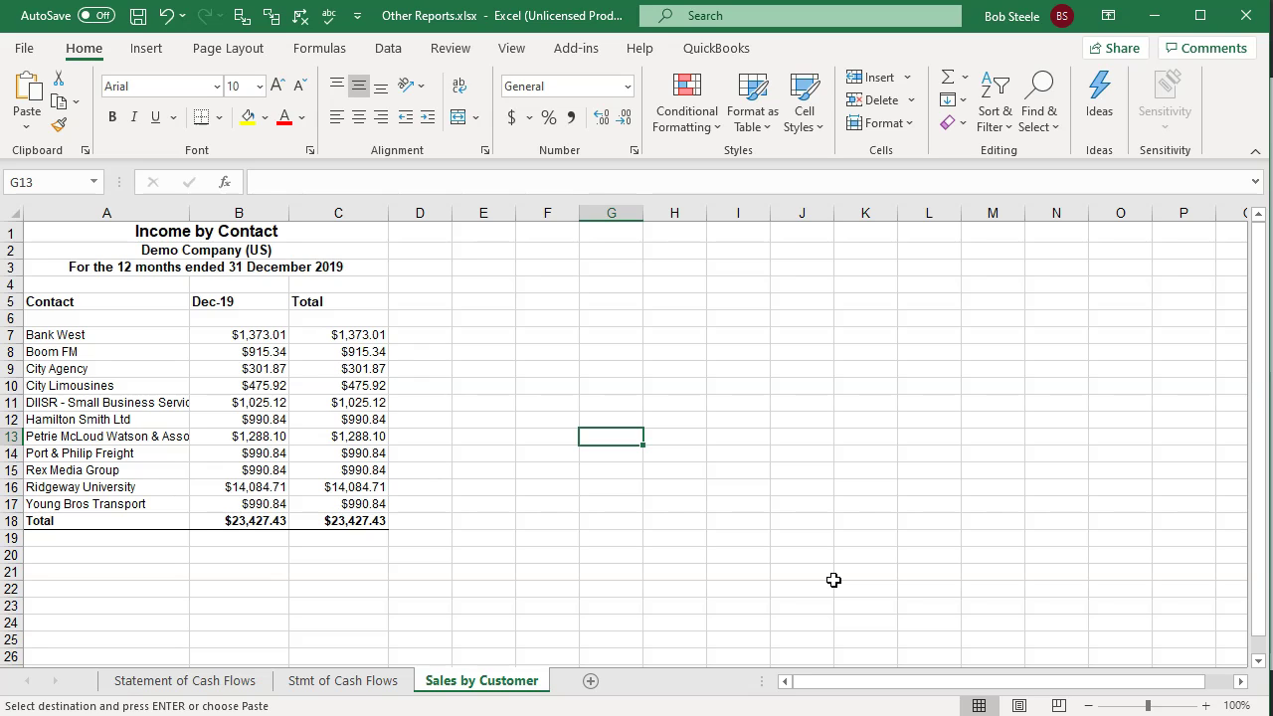
left_click(832, 579)
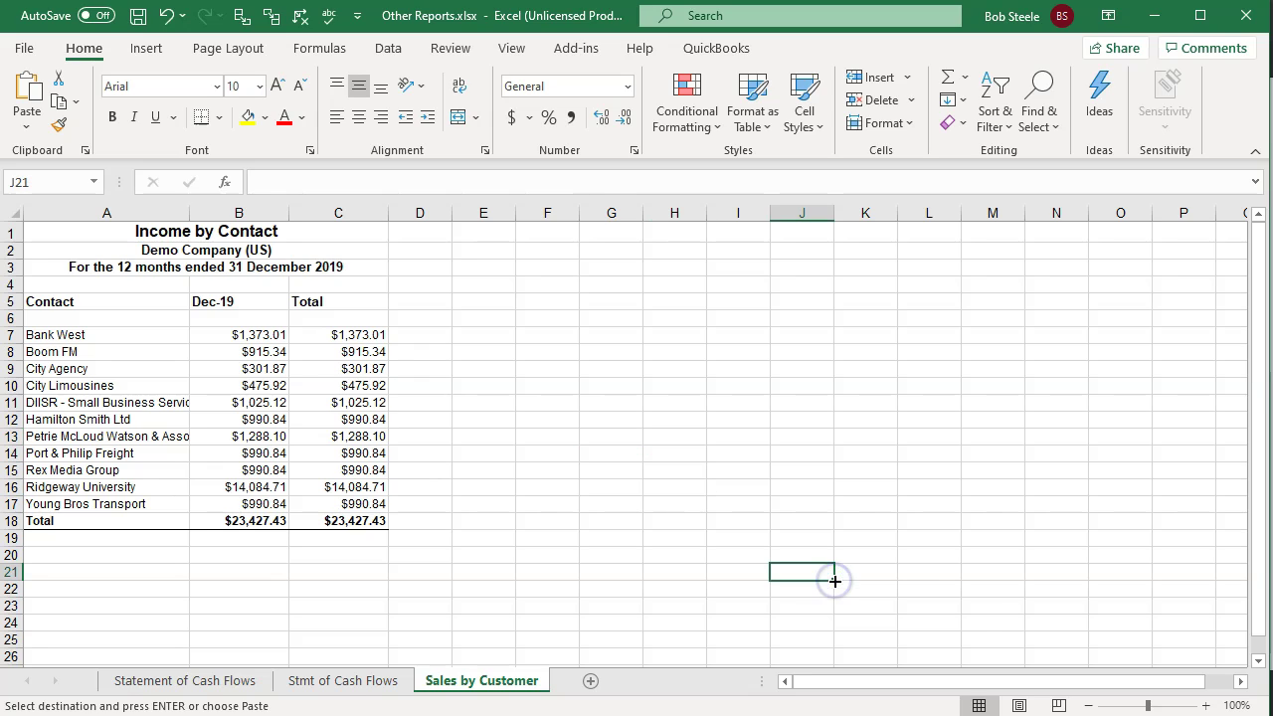
Set the Sales by Customer sheet's zoom to 150% and switch to Page Layout view and back to Normal view to check the page fit.
left_click(1206, 707)
left_click(1206, 707)
left_click(1207, 707)
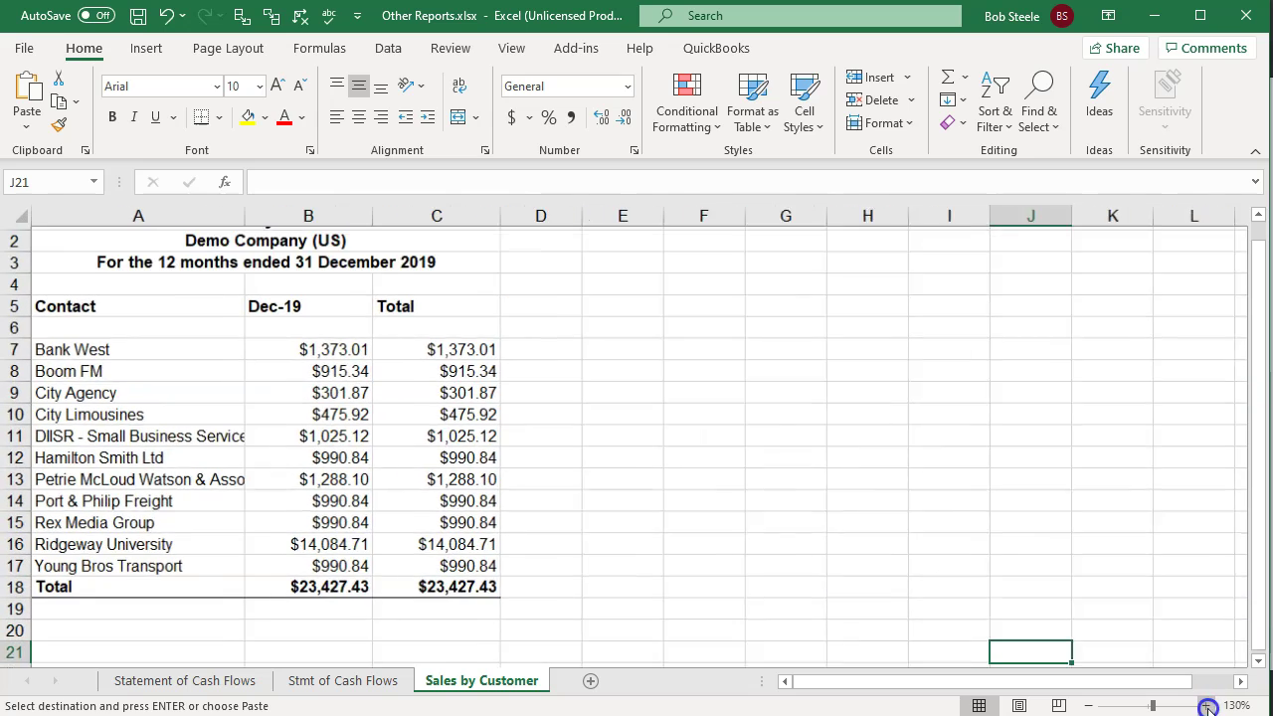
left_click(1206, 707)
left_click(1206, 707)
left_click(472, 549)
scroll(466, 560, "up", 2)
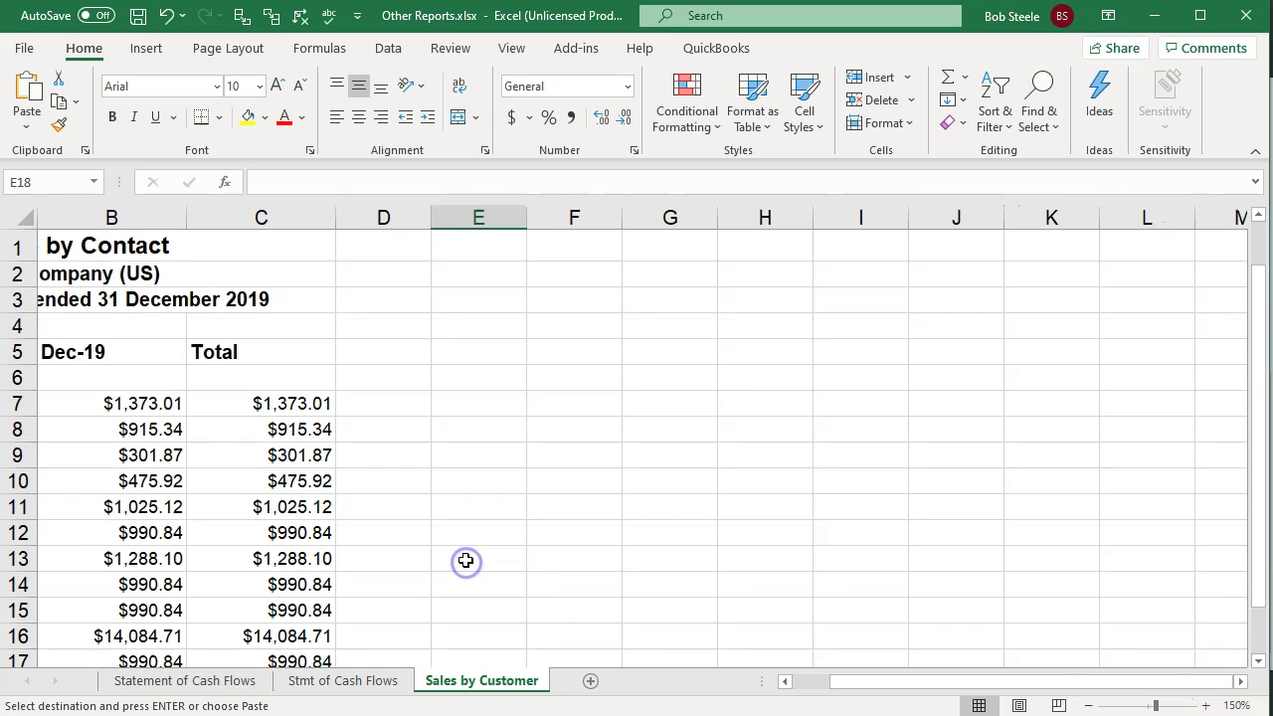
left_click_drag(882, 683, 659, 662)
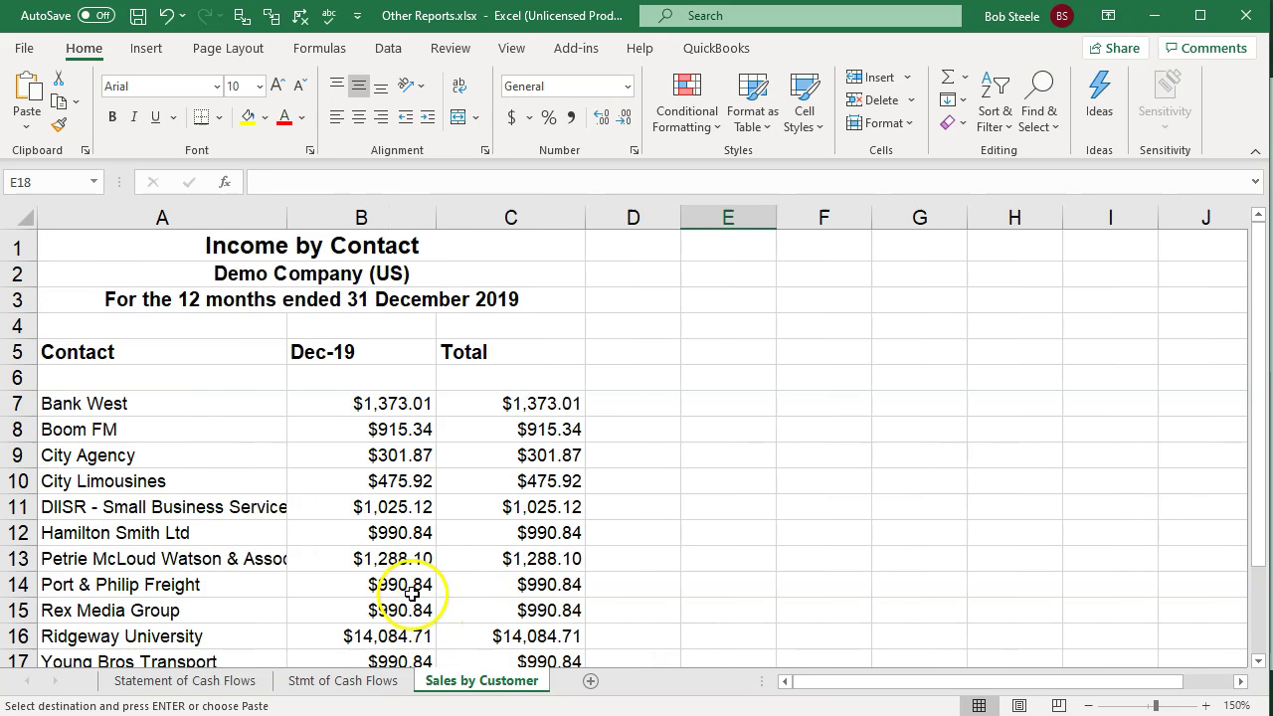
left_click(1020, 706)
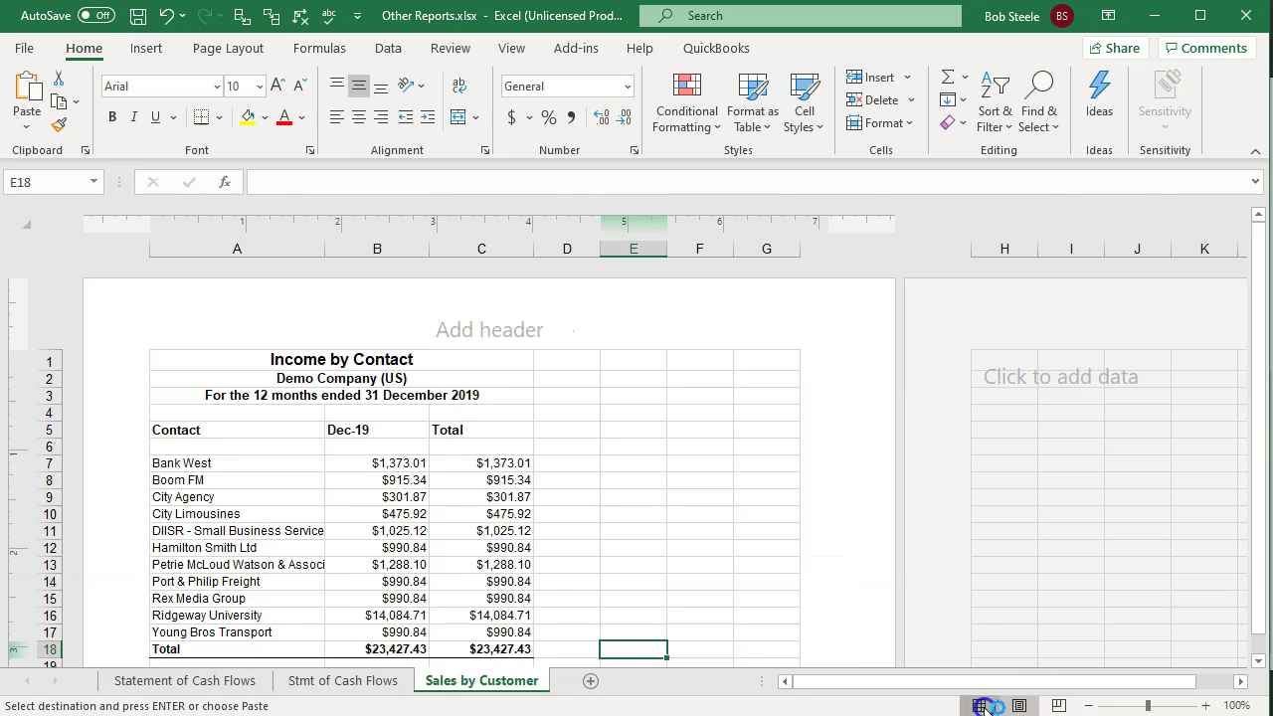
left_click(979, 707)
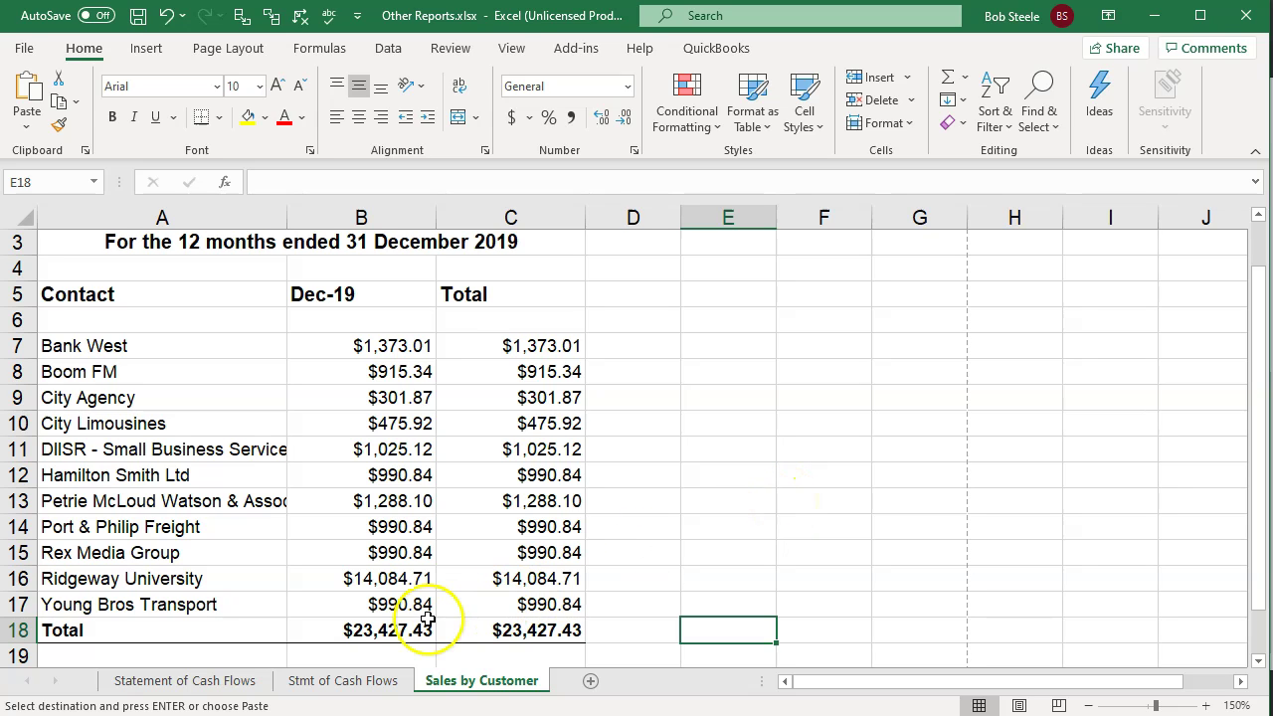
Compare the two cash flow sheets and delete the duplicate Statement of Cash Flows sheet from the Other Reports workbook.
left_click(183, 681)
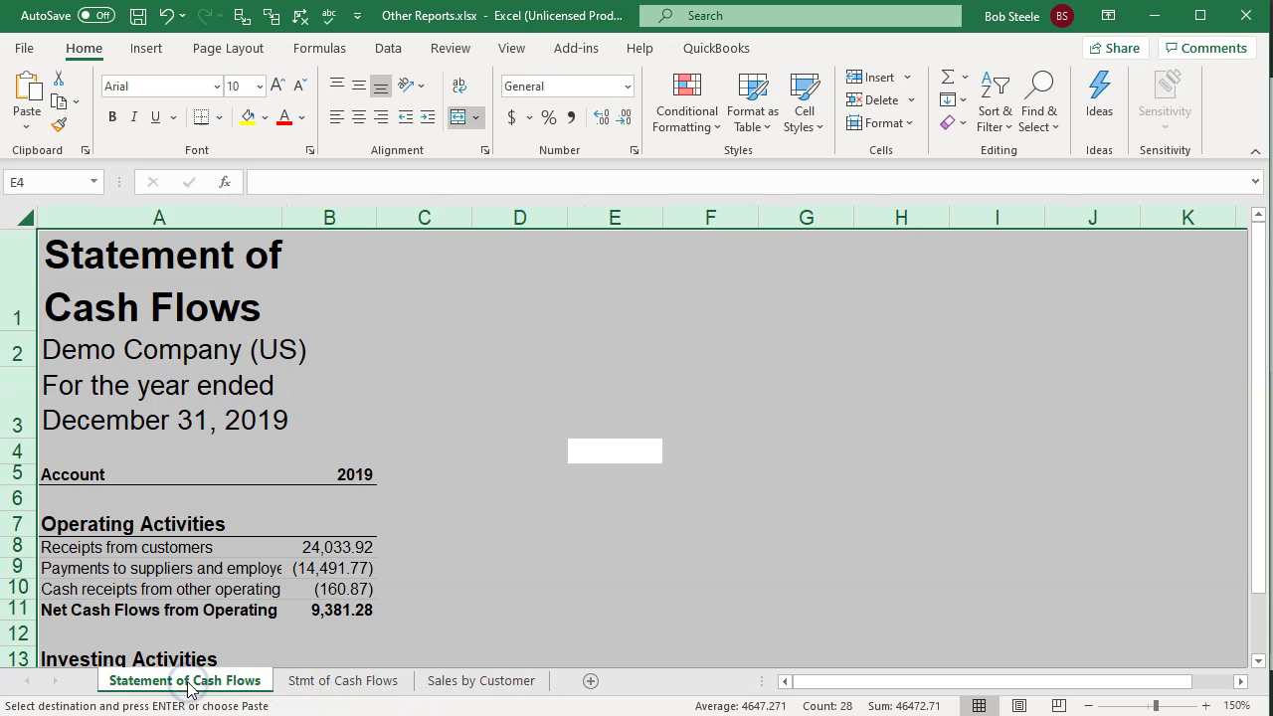
left_click(303, 682)
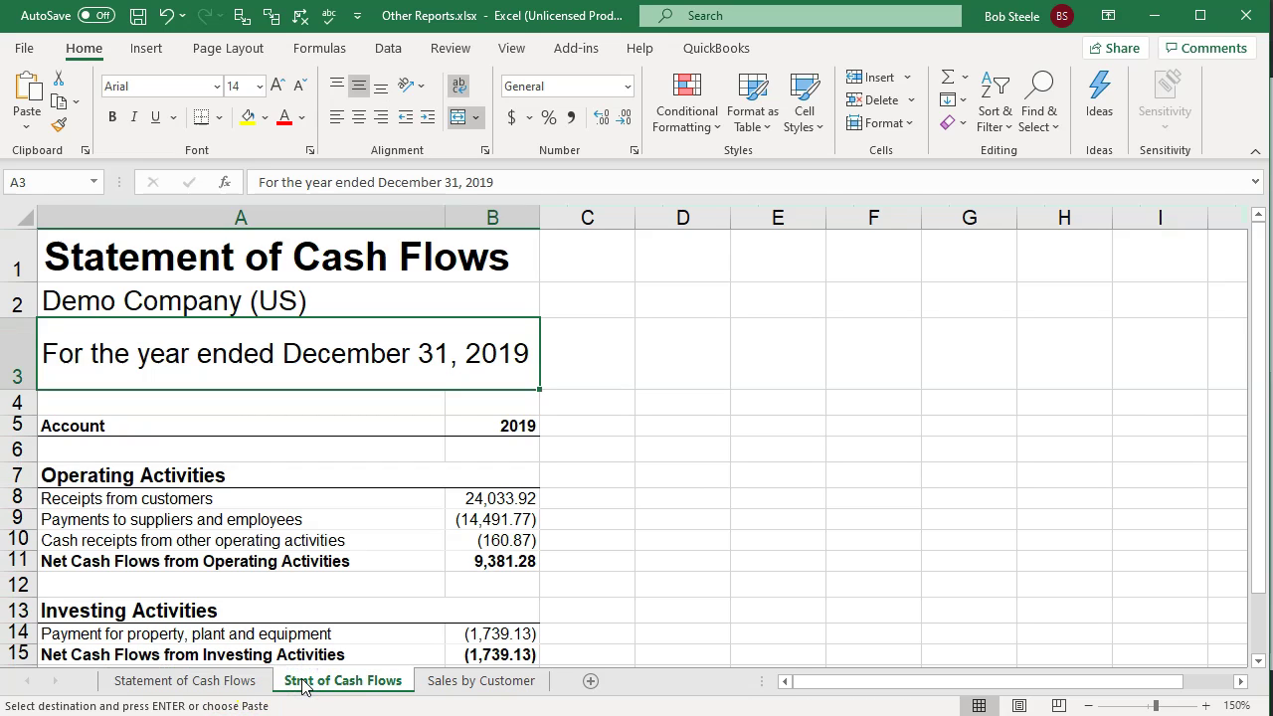
left_click(230, 682)
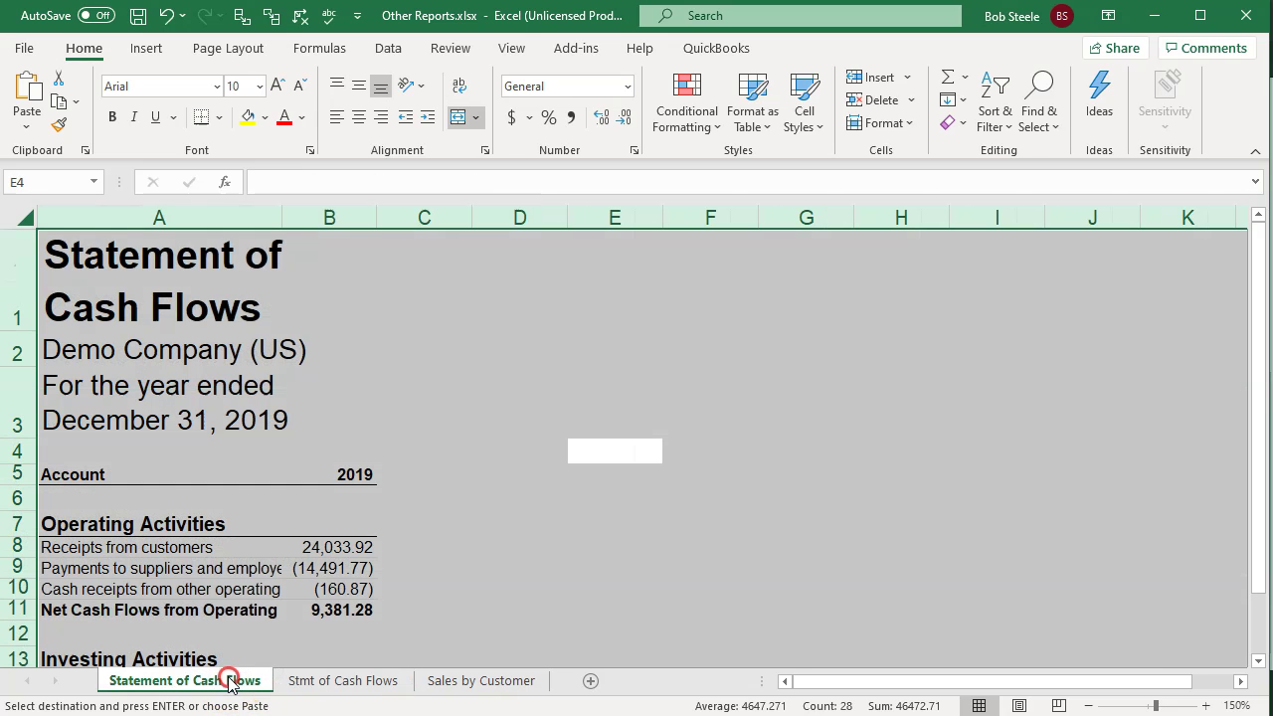
right_click(229, 682)
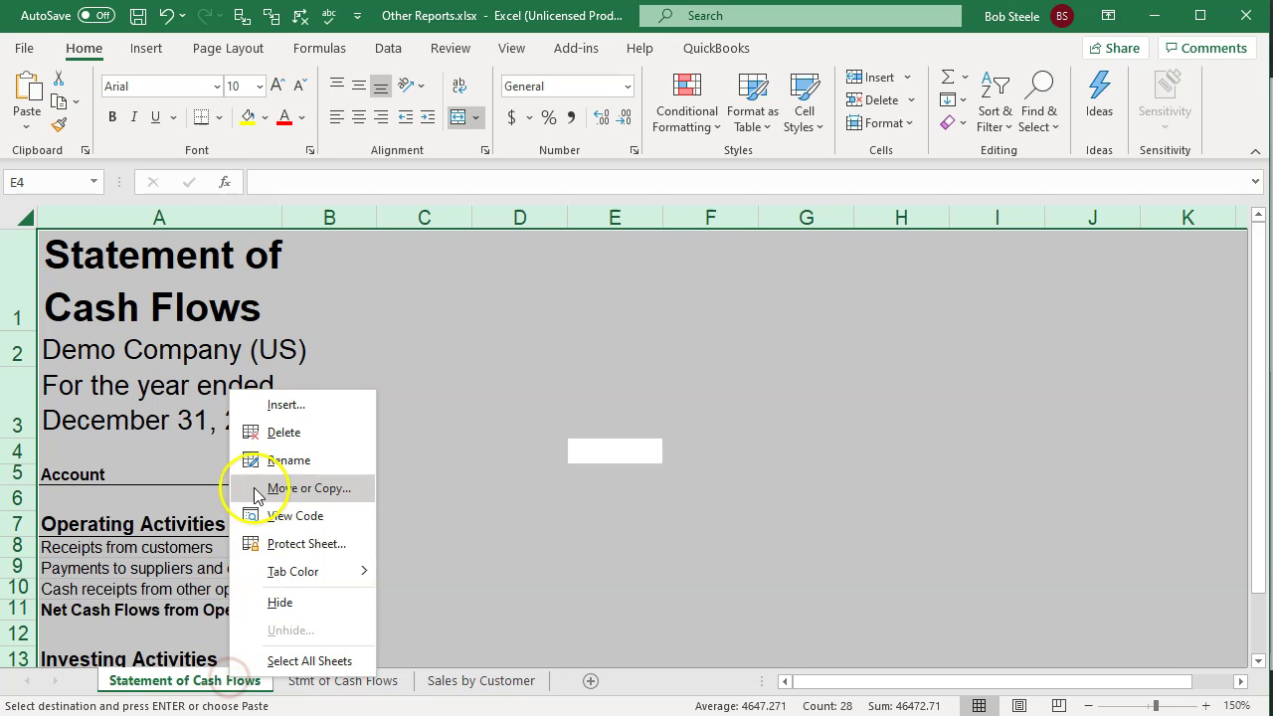
left_click(262, 442)
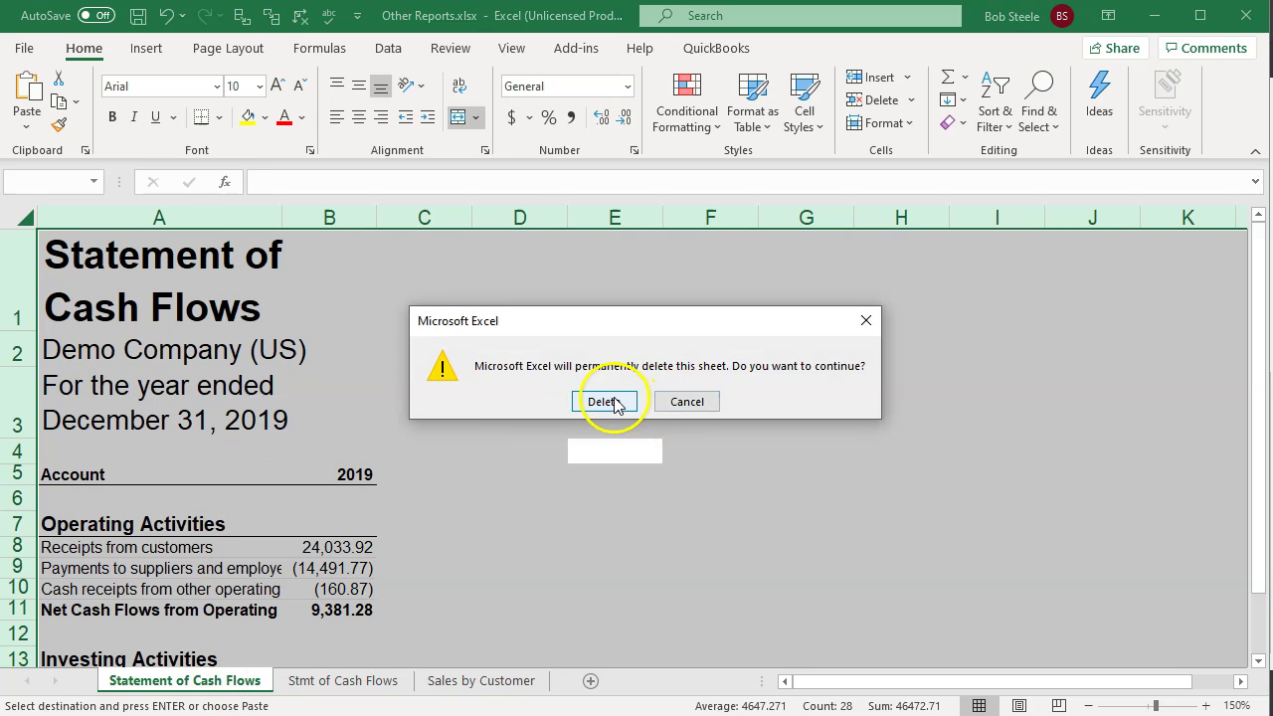
left_click(600, 401)
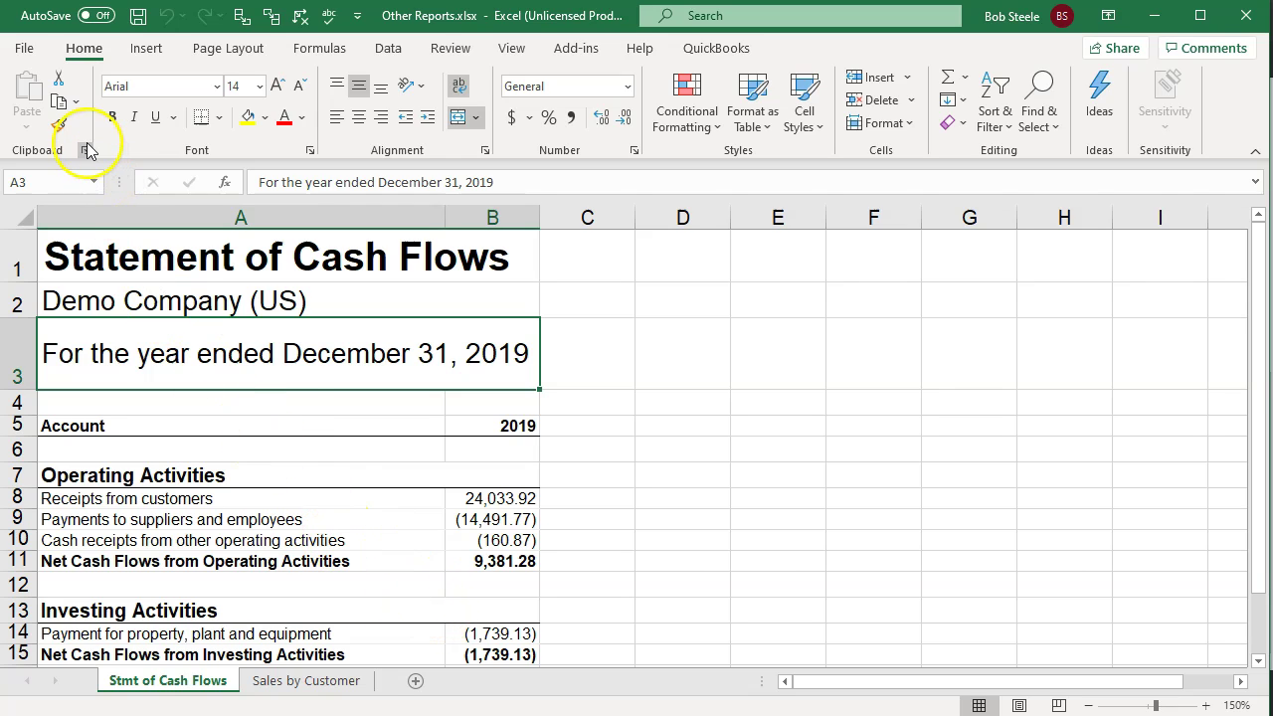
Set the print scope to the entire Other Reports workbook and preview its second page.
left_click(24, 48)
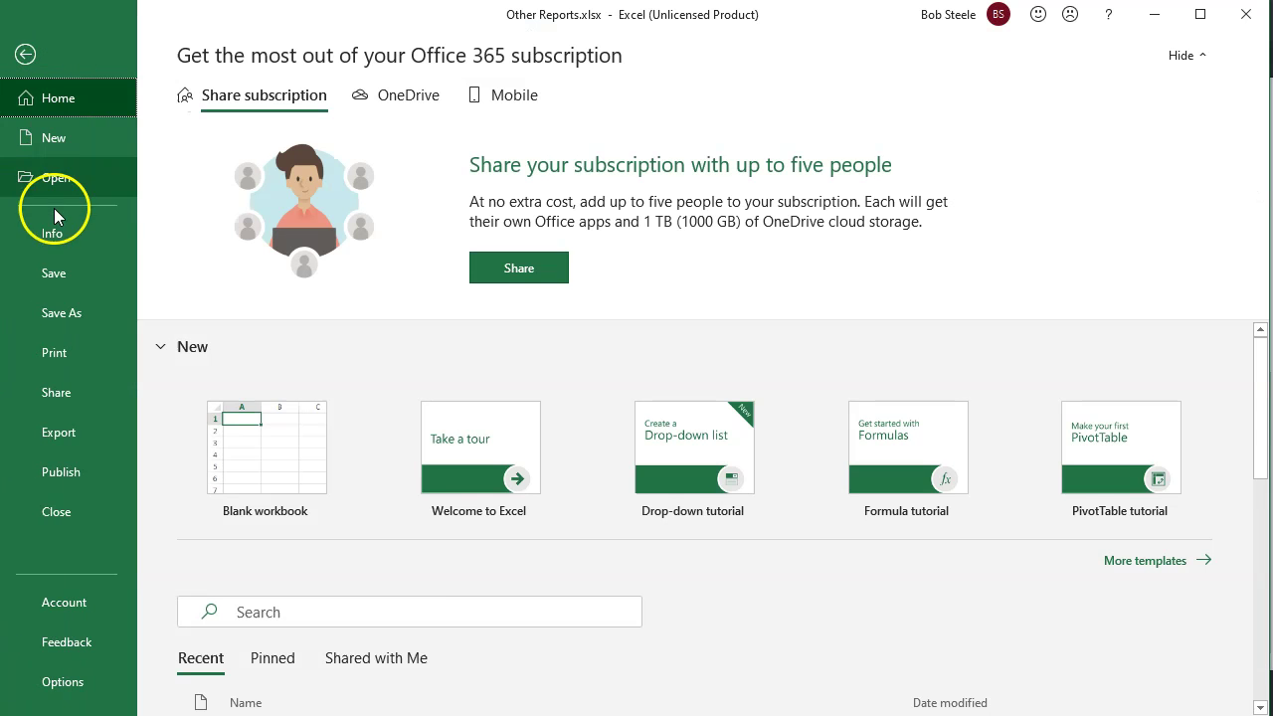
left_click(69, 361)
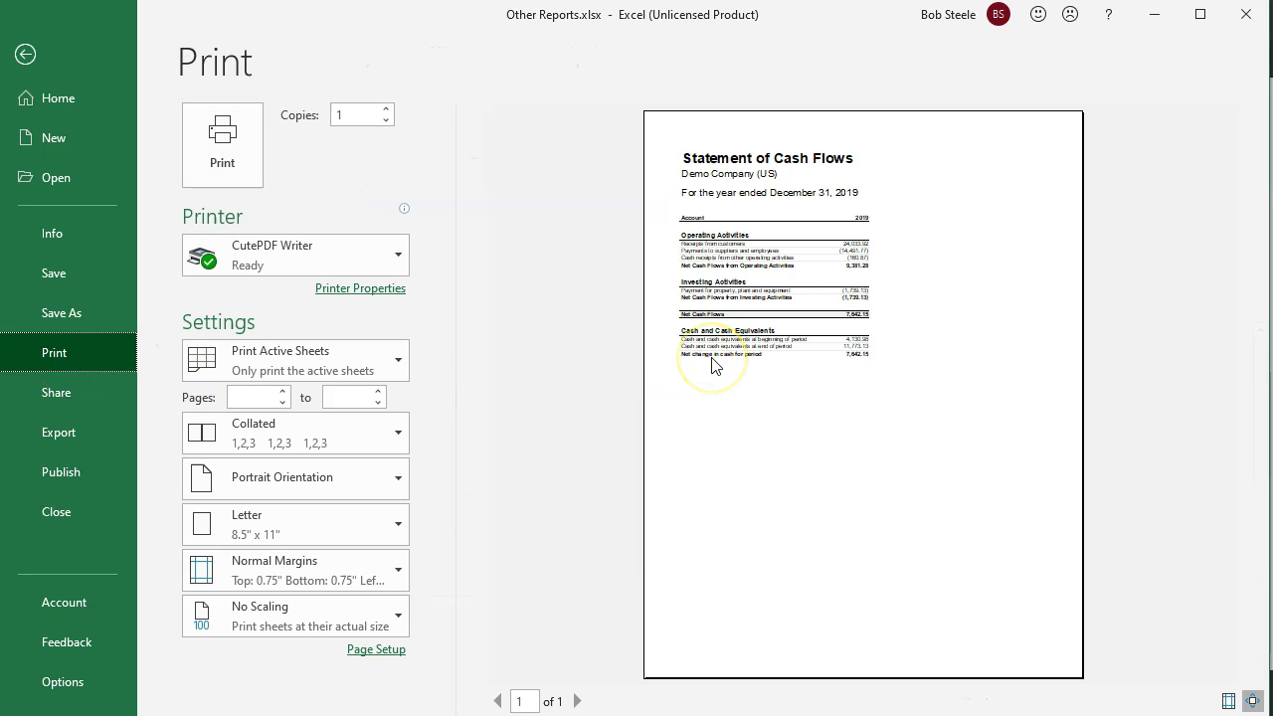
left_click(392, 364)
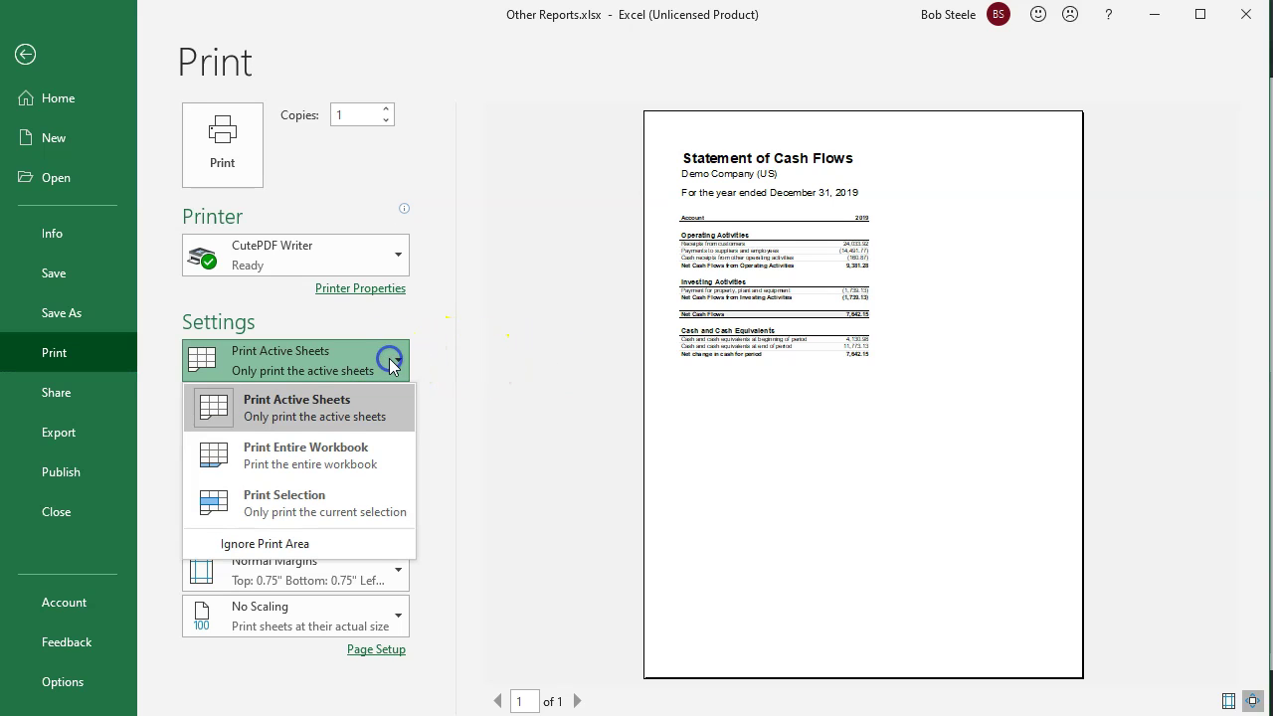
left_click(375, 464)
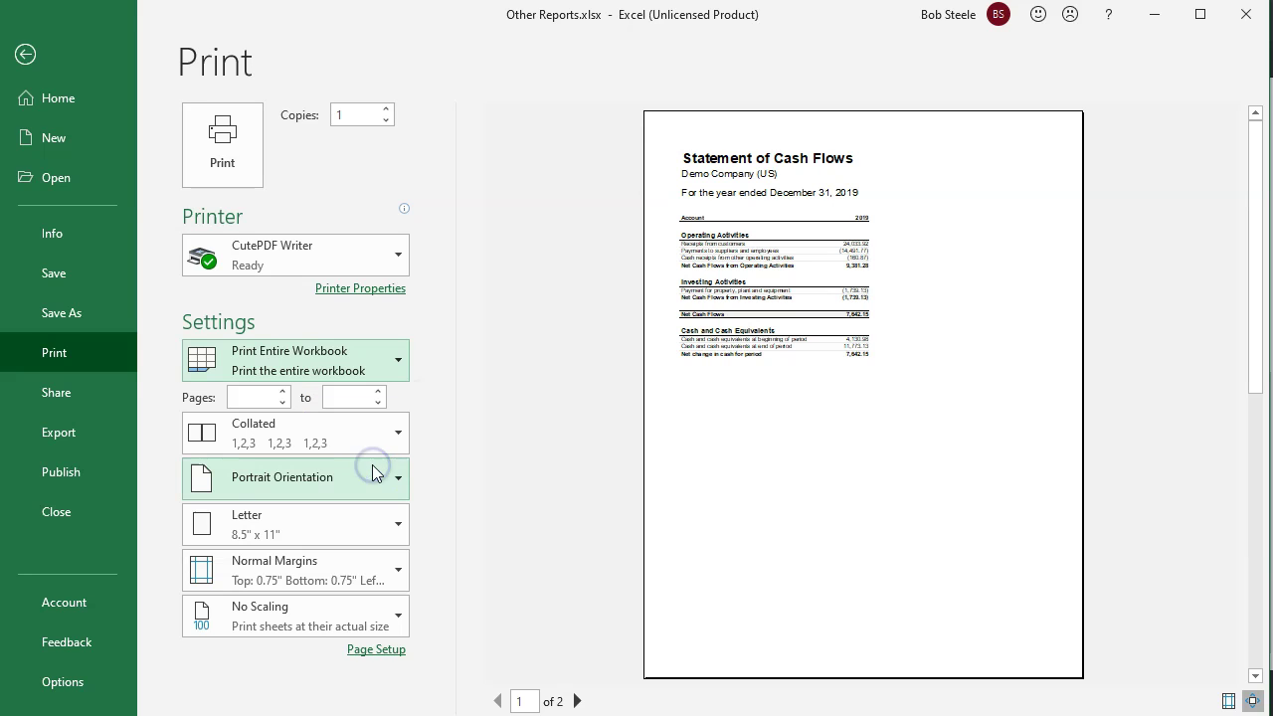
left_click(578, 701)
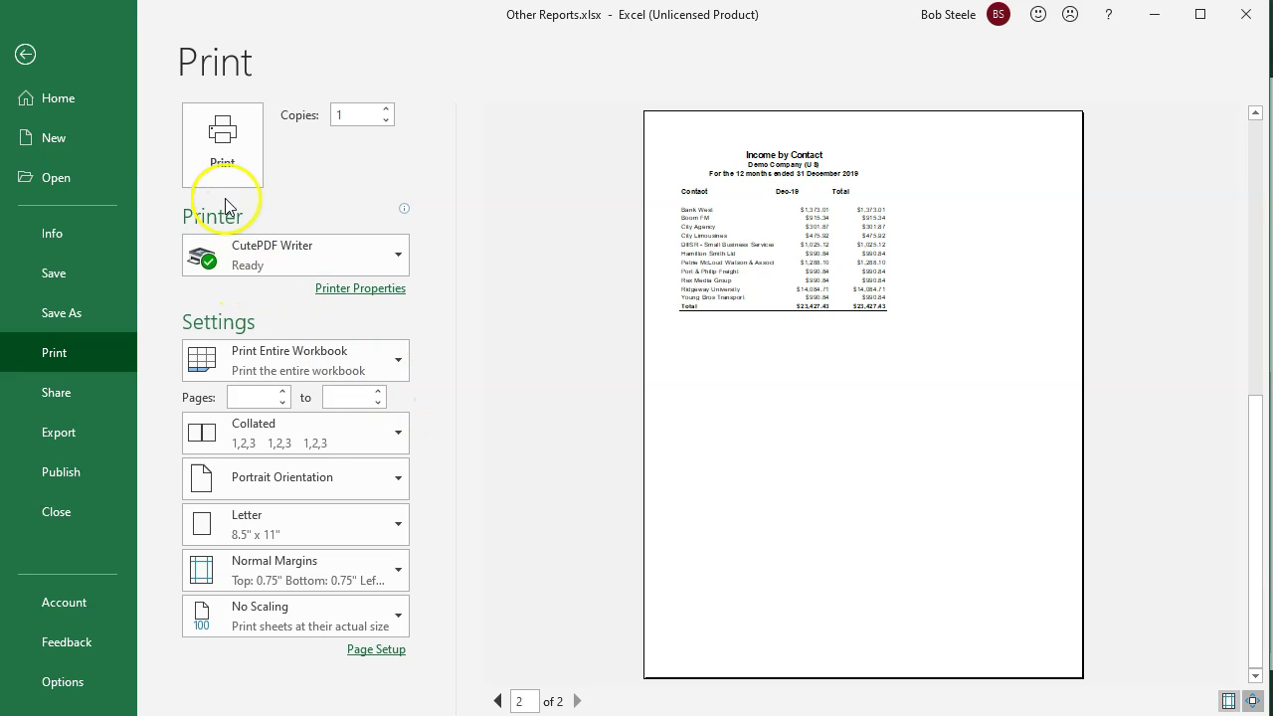
Print the workbook with CutePDF Writer and save it as Other Reports.pdf in the Section 4 folder of Xero Course Data.
left_click(225, 144)
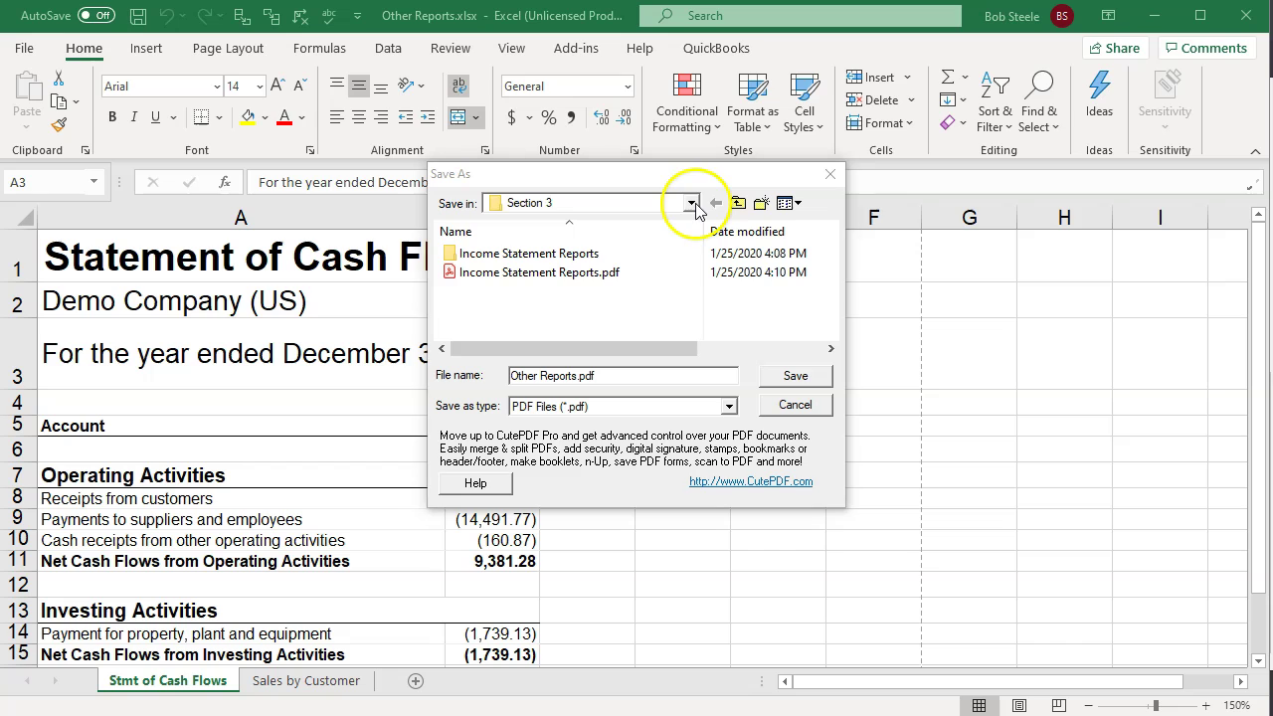
left_click(691, 204)
left_click(691, 204)
left_click(691, 203)
left_click(691, 204)
scroll(691, 226, "up", 2)
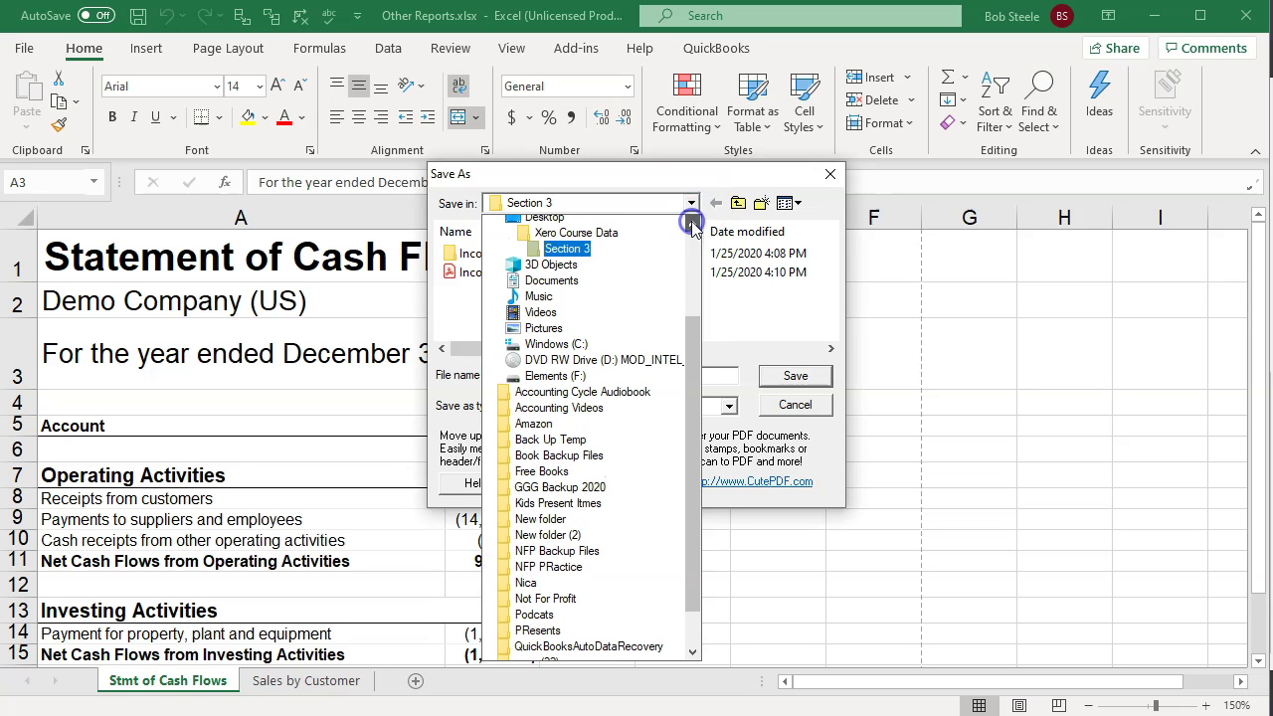
left_click(656, 239)
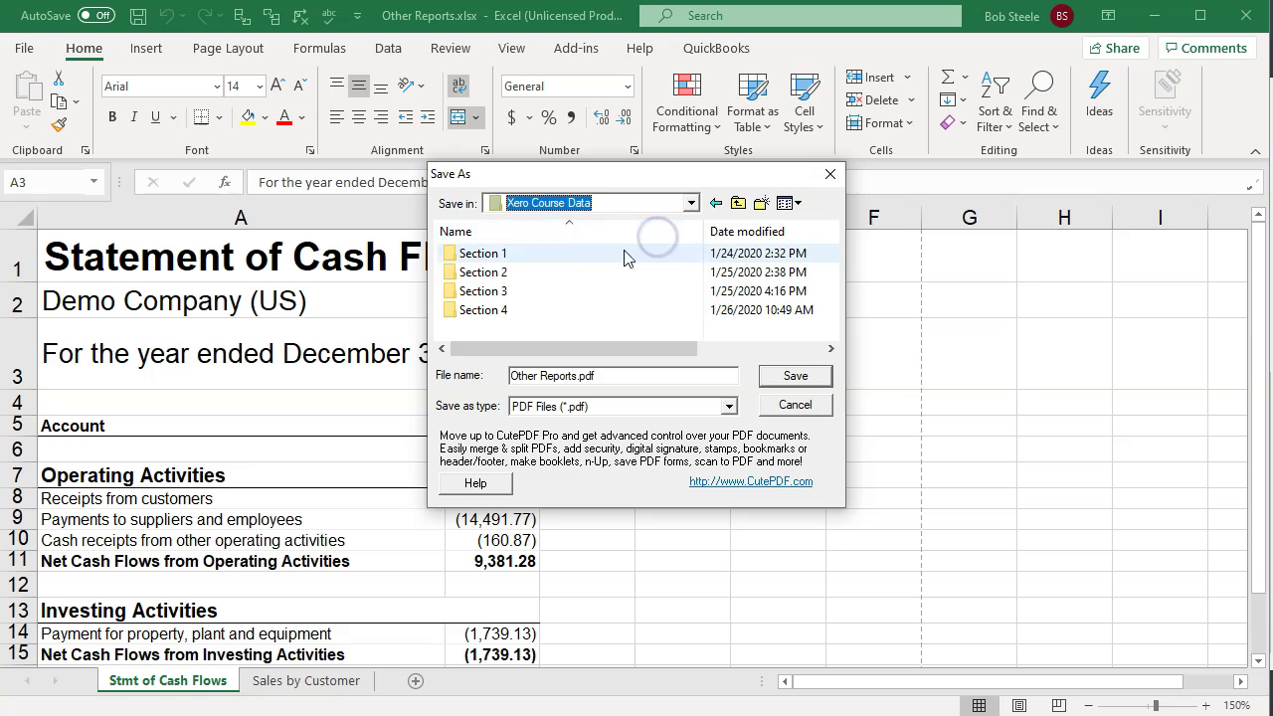
double_click(511, 309)
left_click(548, 382)
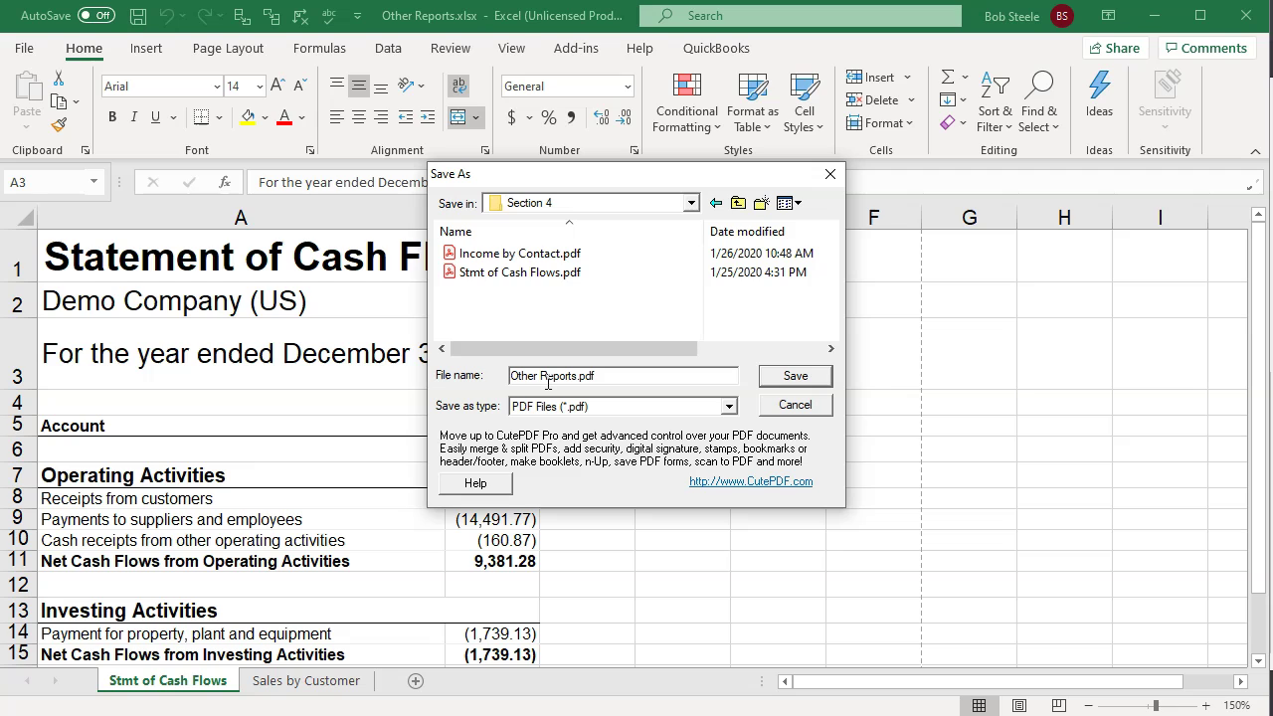
left_click(782, 382)
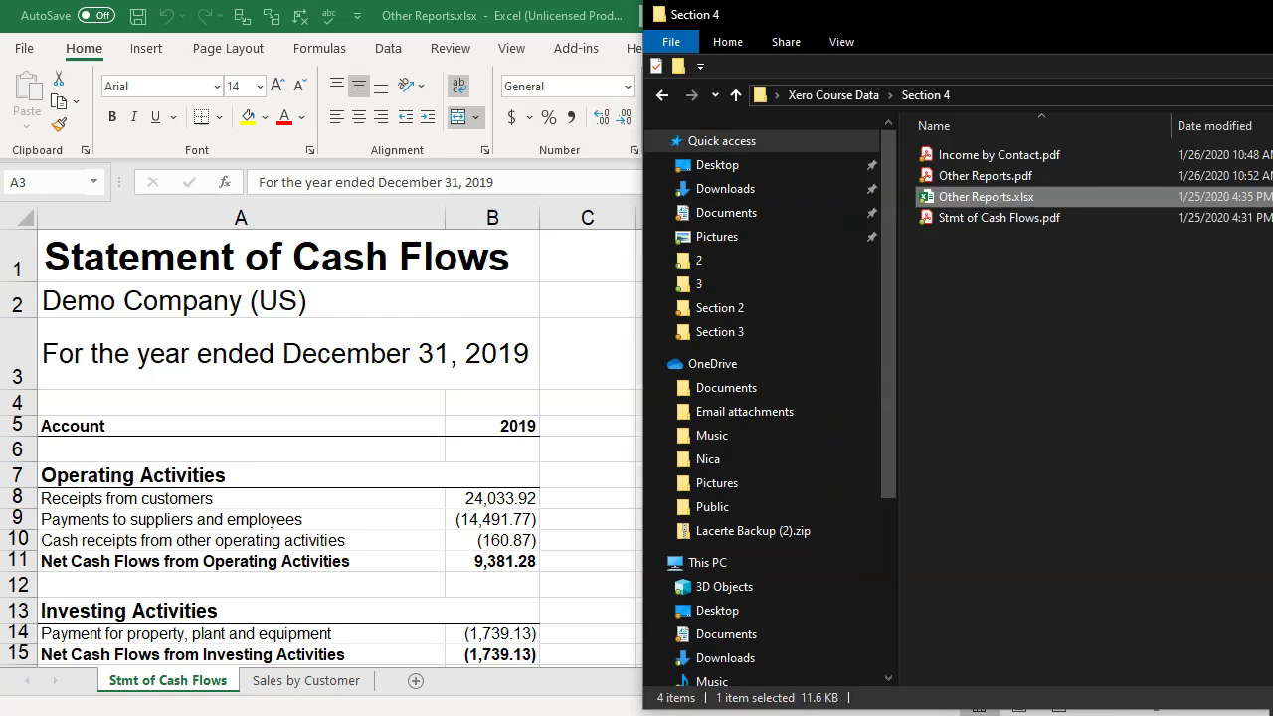
Create a folder named Other Reports in Section 4 and move Stmt of Cash Flows.pdf and Income by Contact.pdf into it.
left_click_drag(1272, 23, 783, 35)
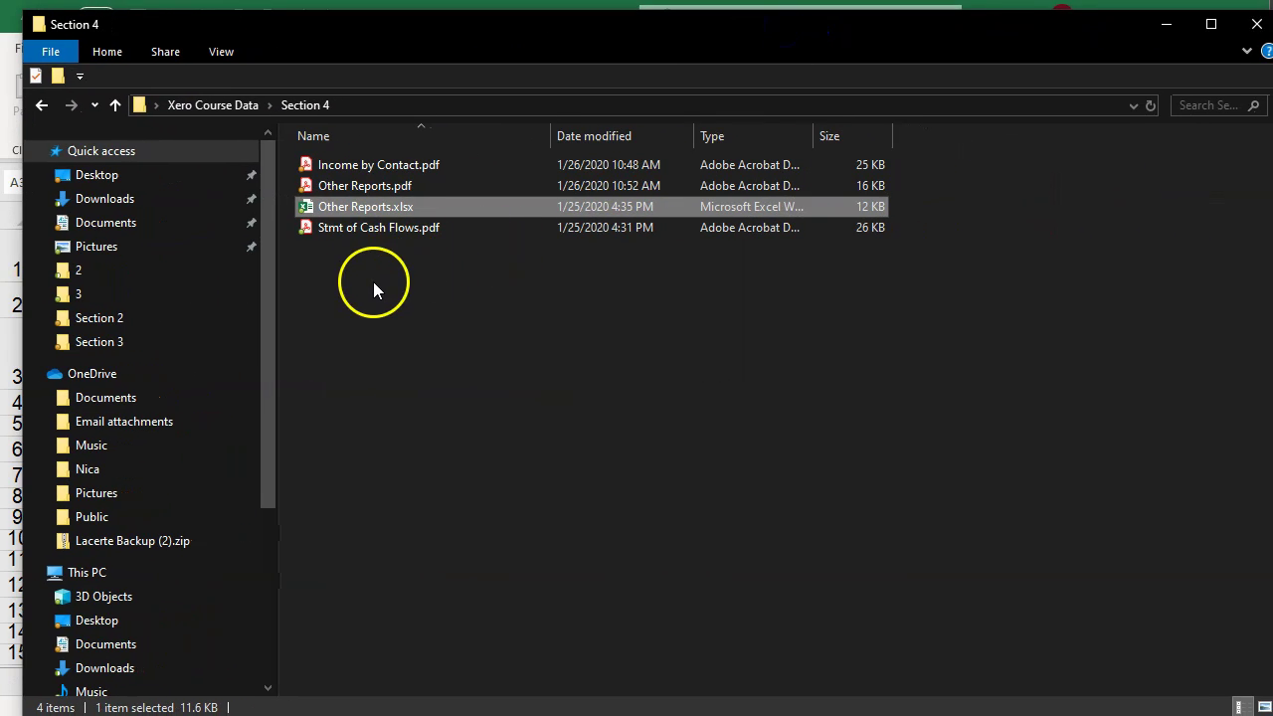
right_click(354, 305)
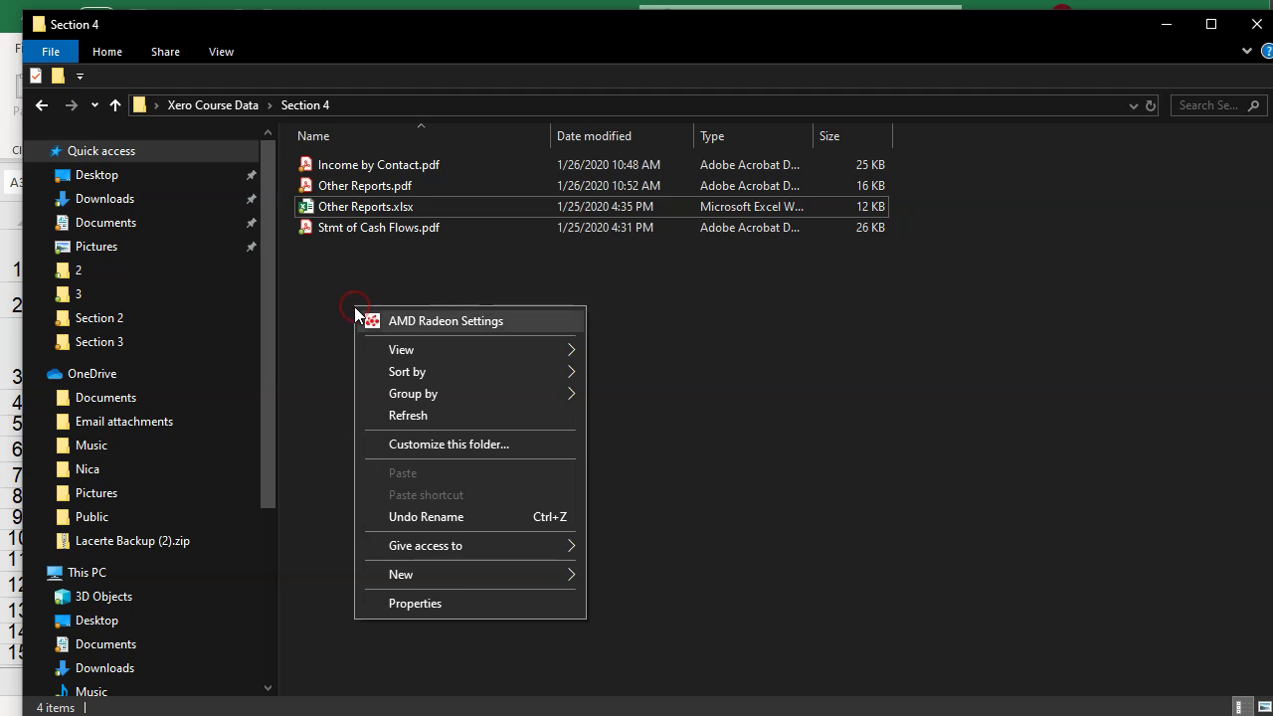
mouse_move(447, 571)
left_click(610, 573)
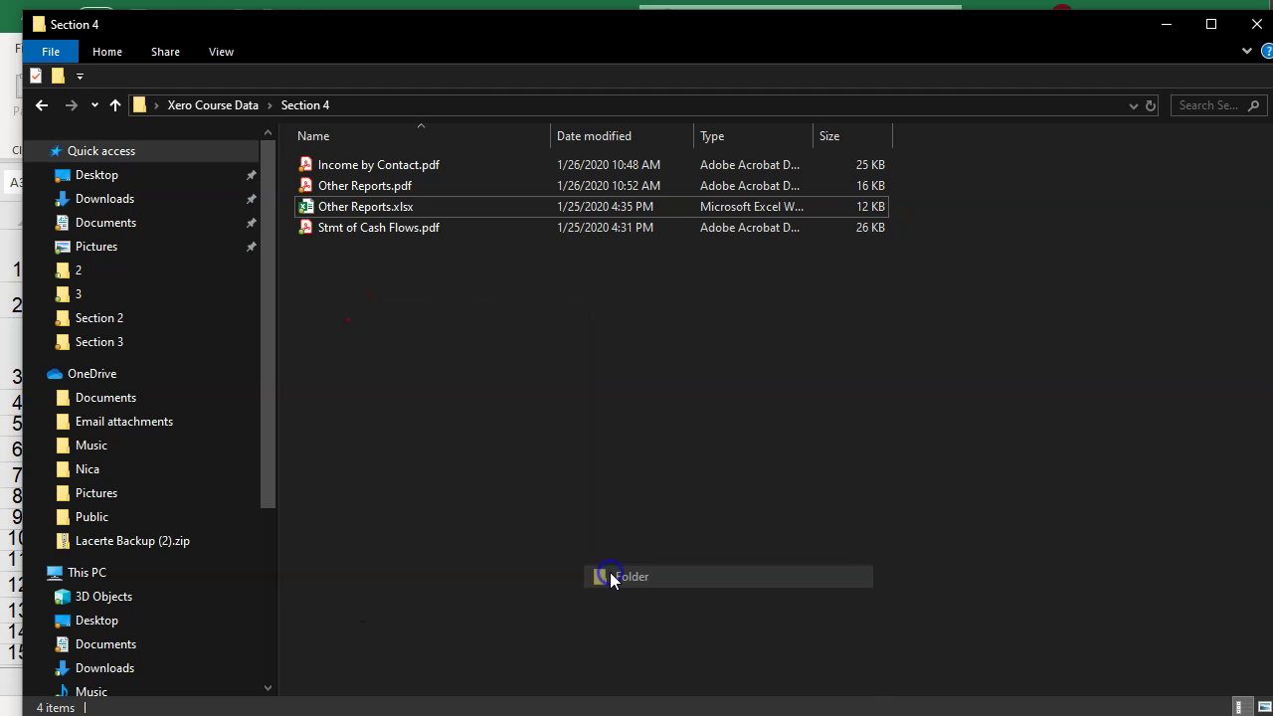
type("Other Reports")
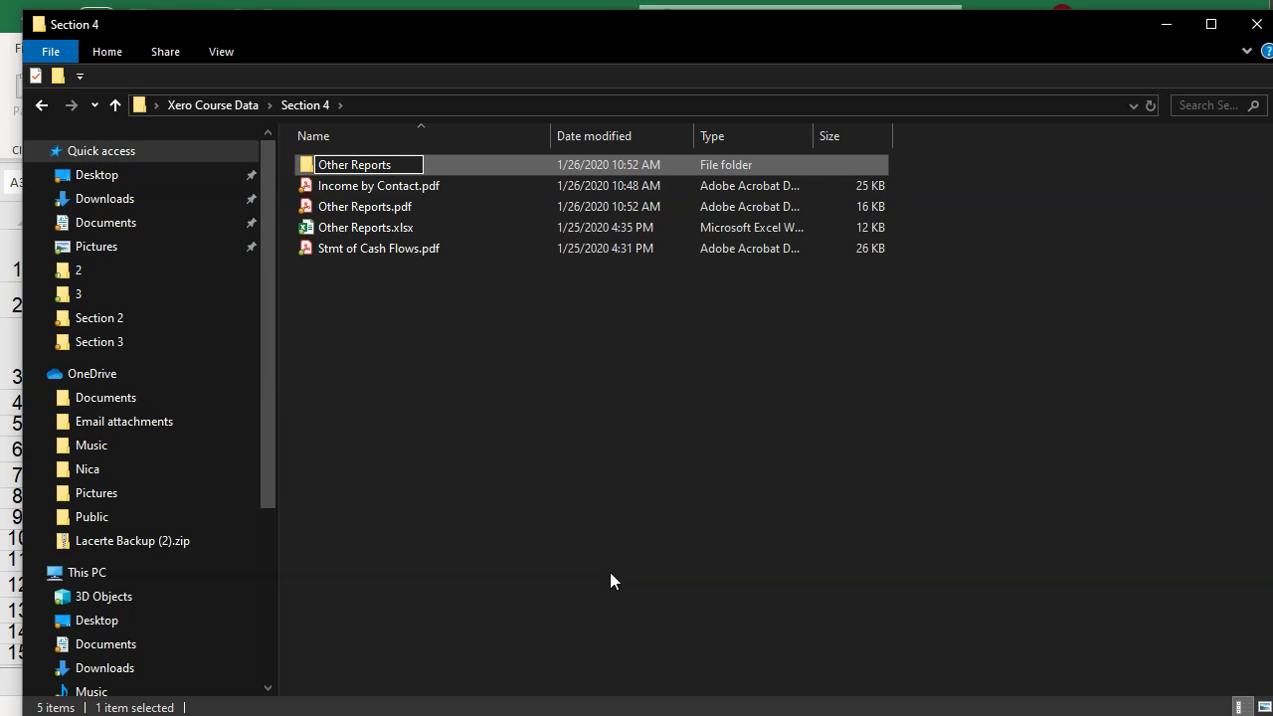
left_click(361, 364)
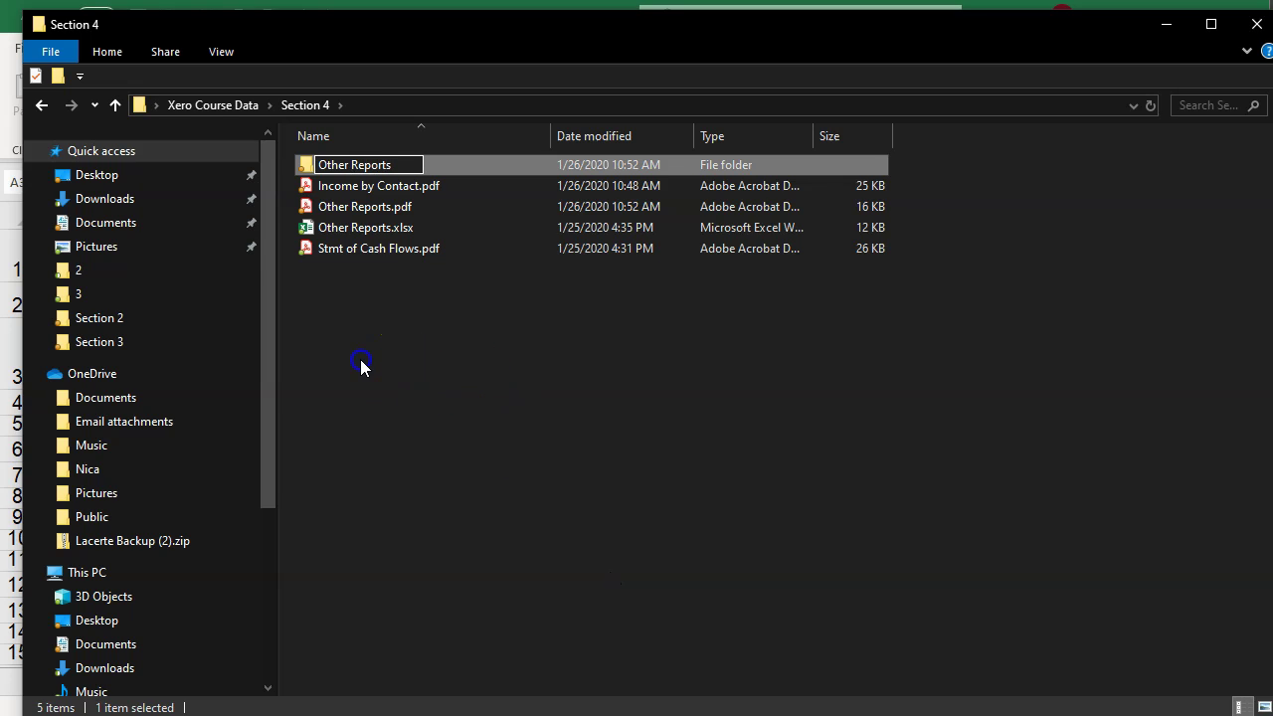
left_click(384, 322)
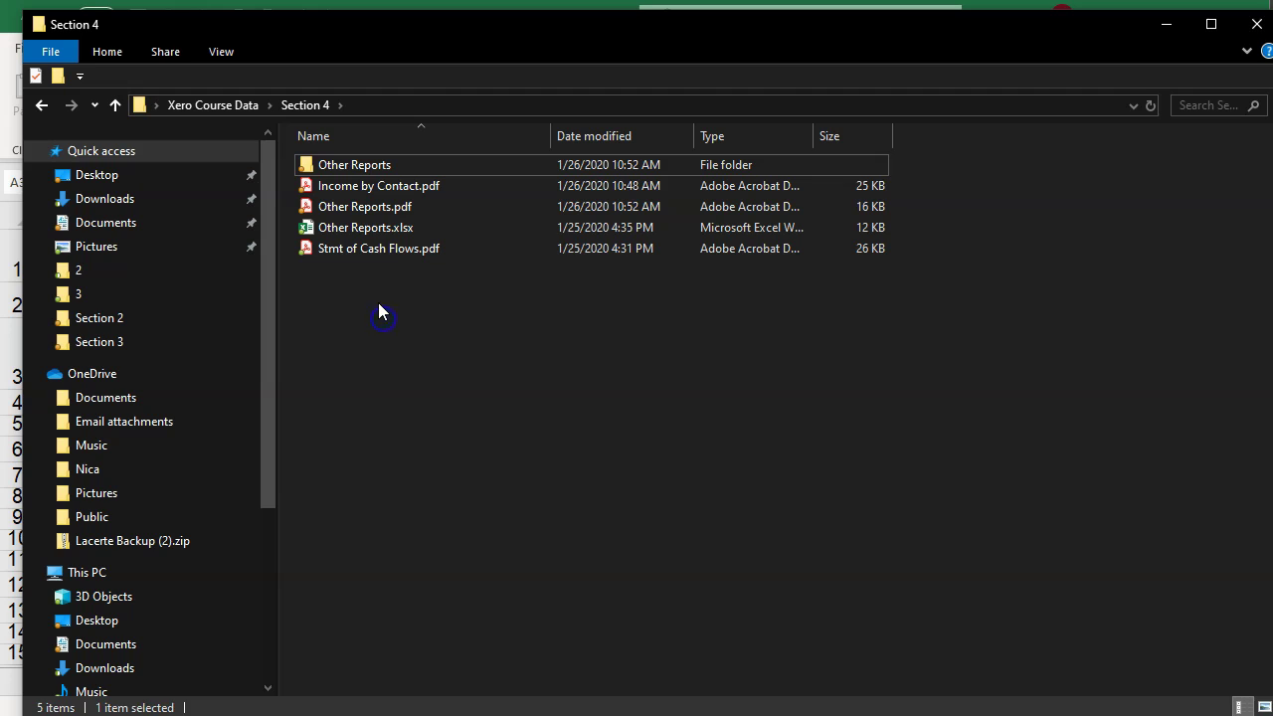
left_click_drag(355, 251, 351, 164)
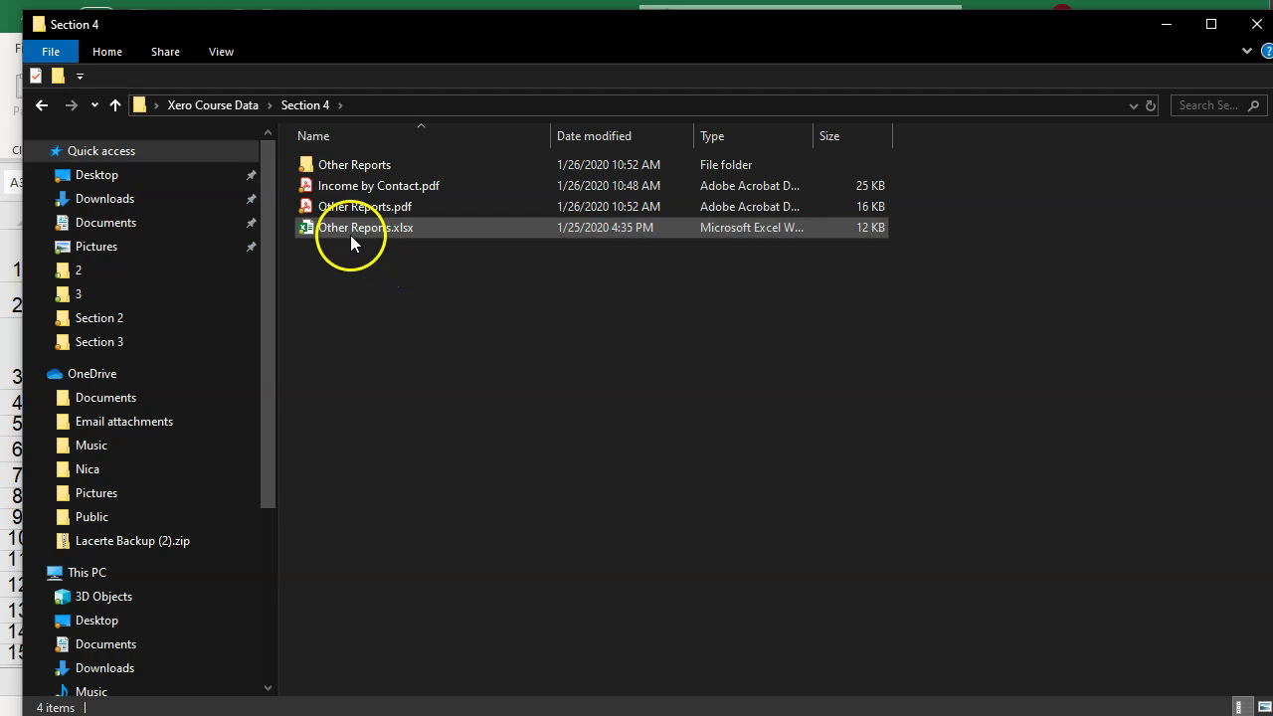
left_click_drag(344, 189, 342, 164)
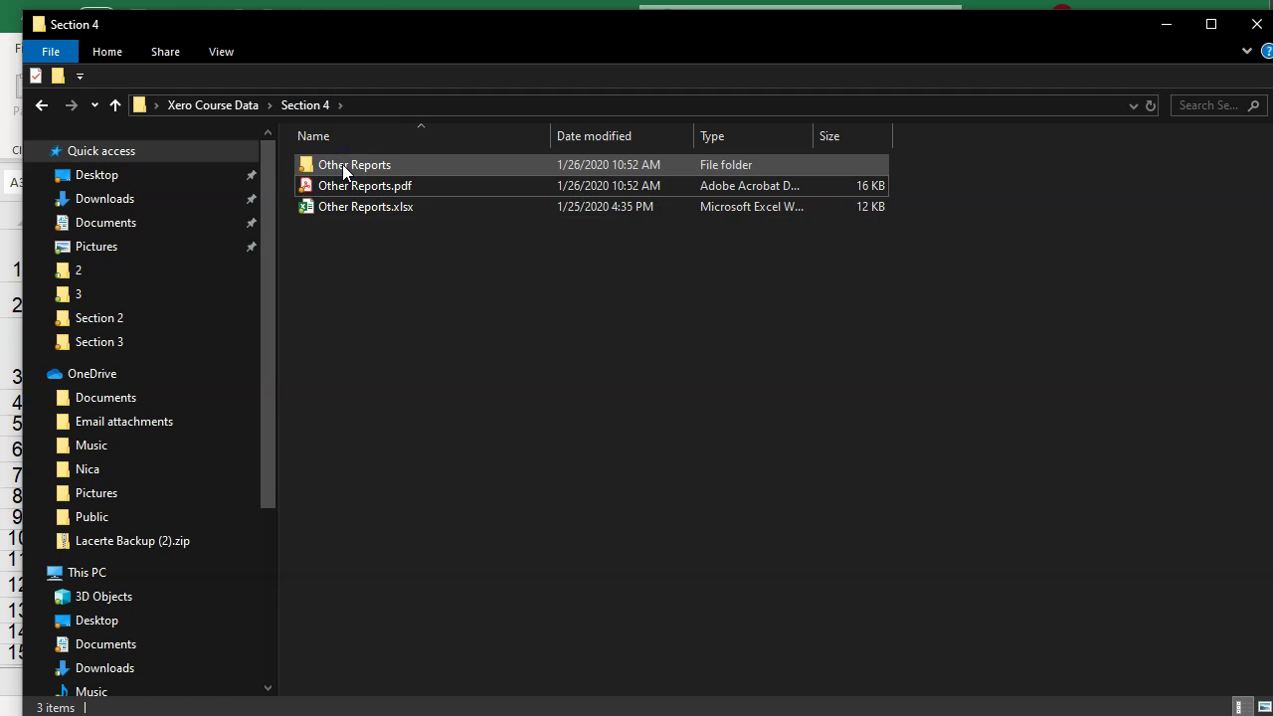
Compress the Other Reports folder into a zip file in Section 4 and delete that zip file.
left_click(344, 164)
right_click(344, 164)
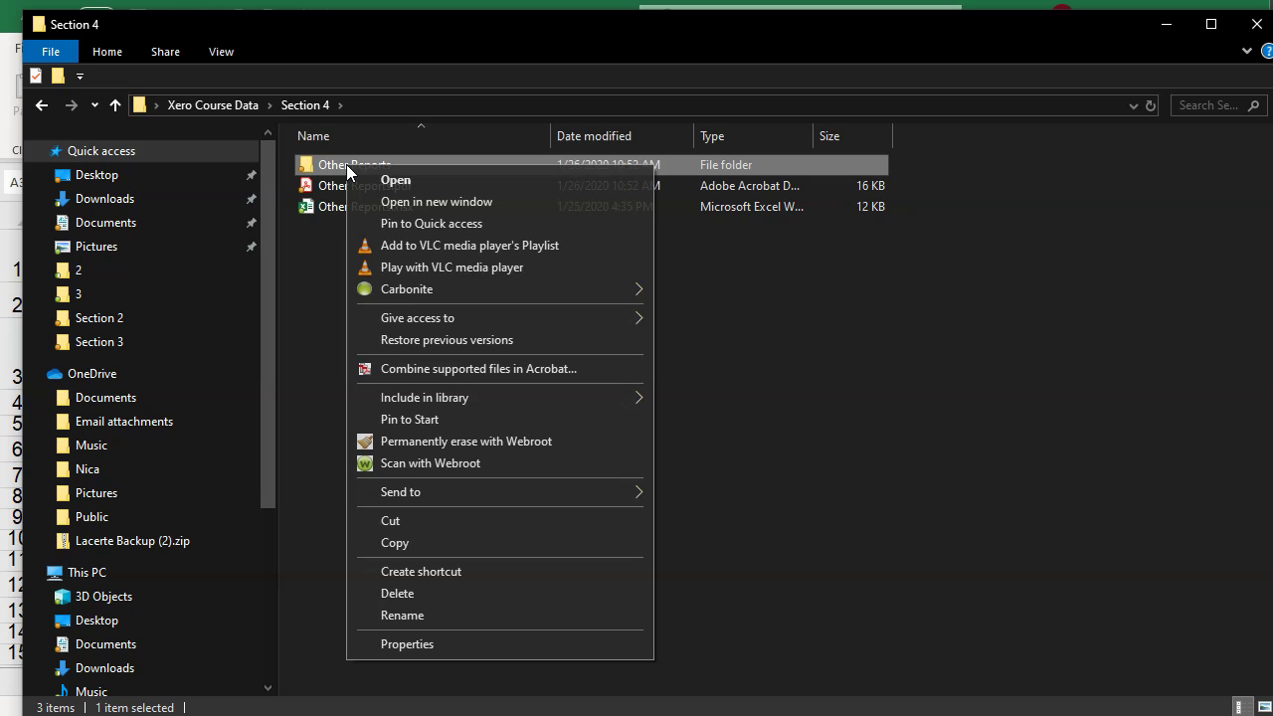
mouse_move(437, 494)
left_click(692, 510)
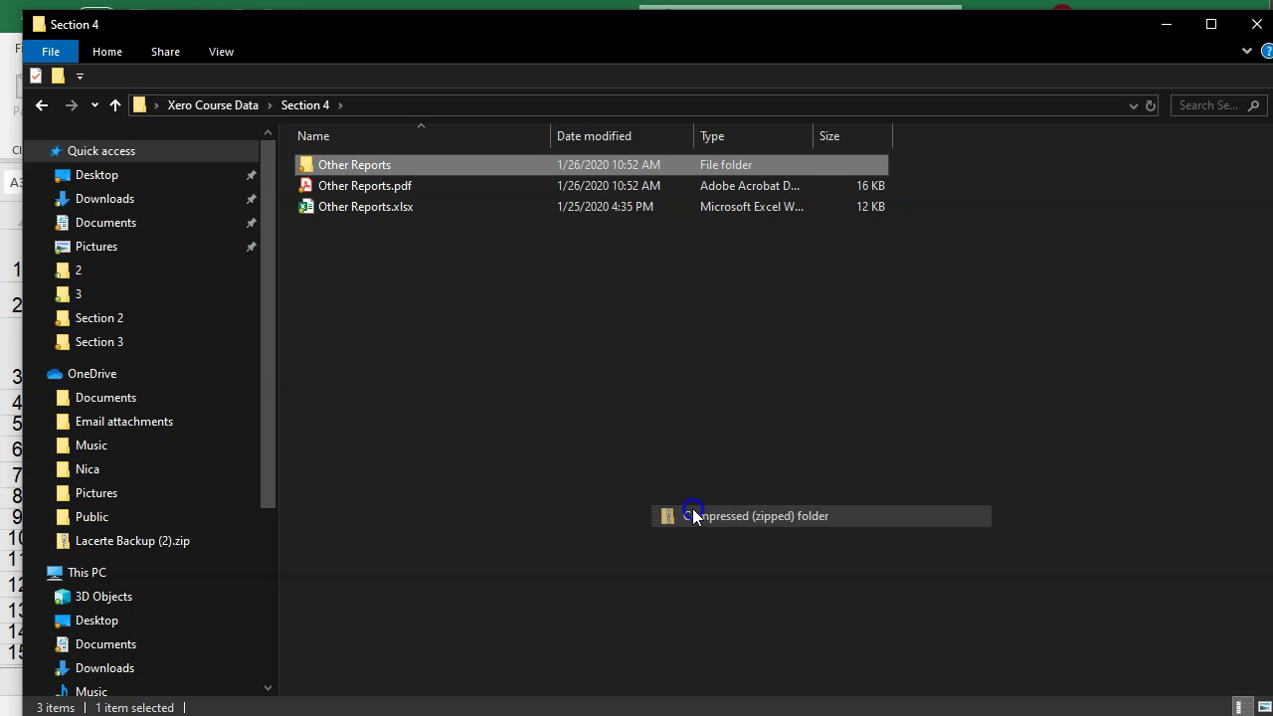
left_click(392, 353)
left_click(369, 237)
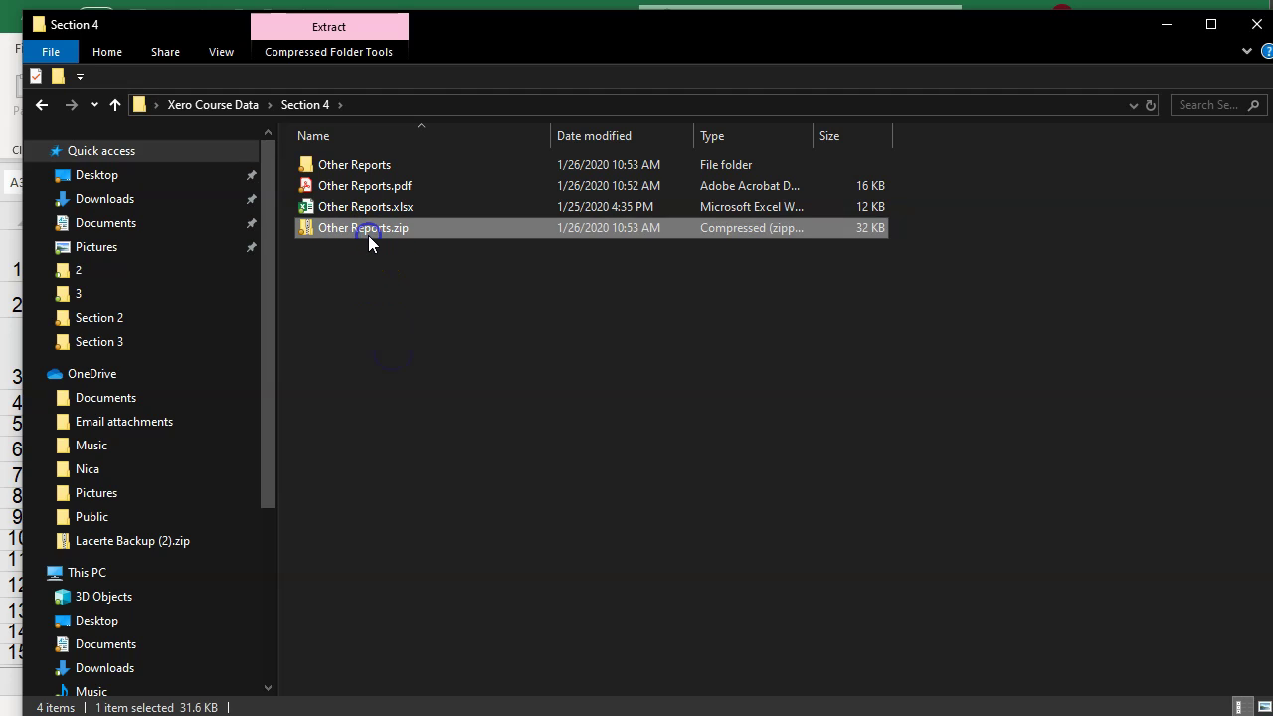
key("Delete")
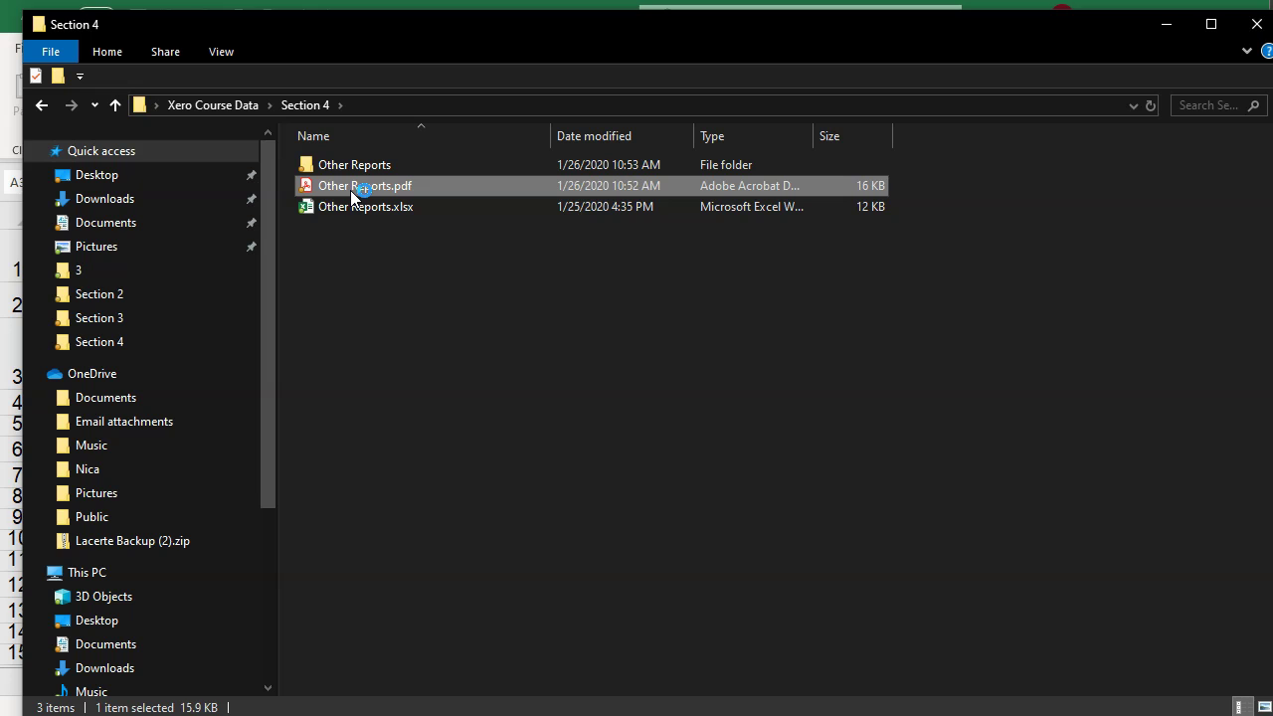
Open Other Reports.pdf, review its cash flow and Income by Contact pages, and close it.
double_click(353, 198)
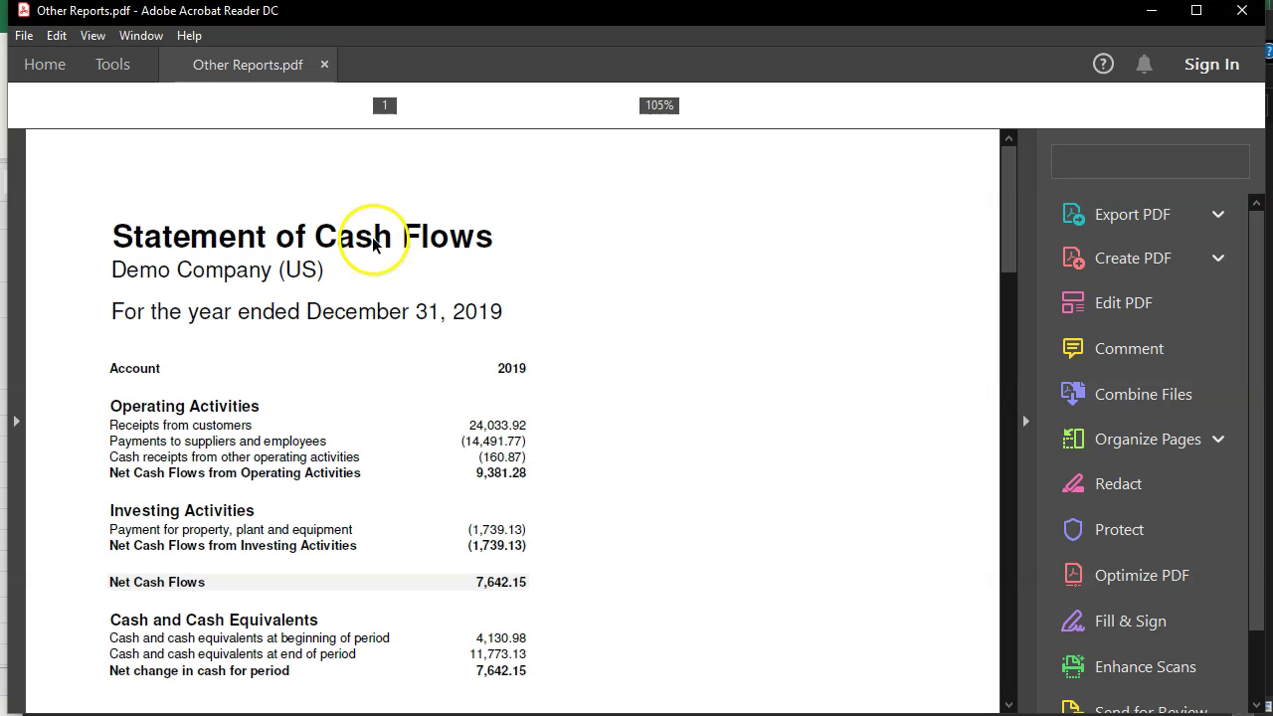
scroll(497, 398, "down", 4)
scroll(492, 394, "down", 10)
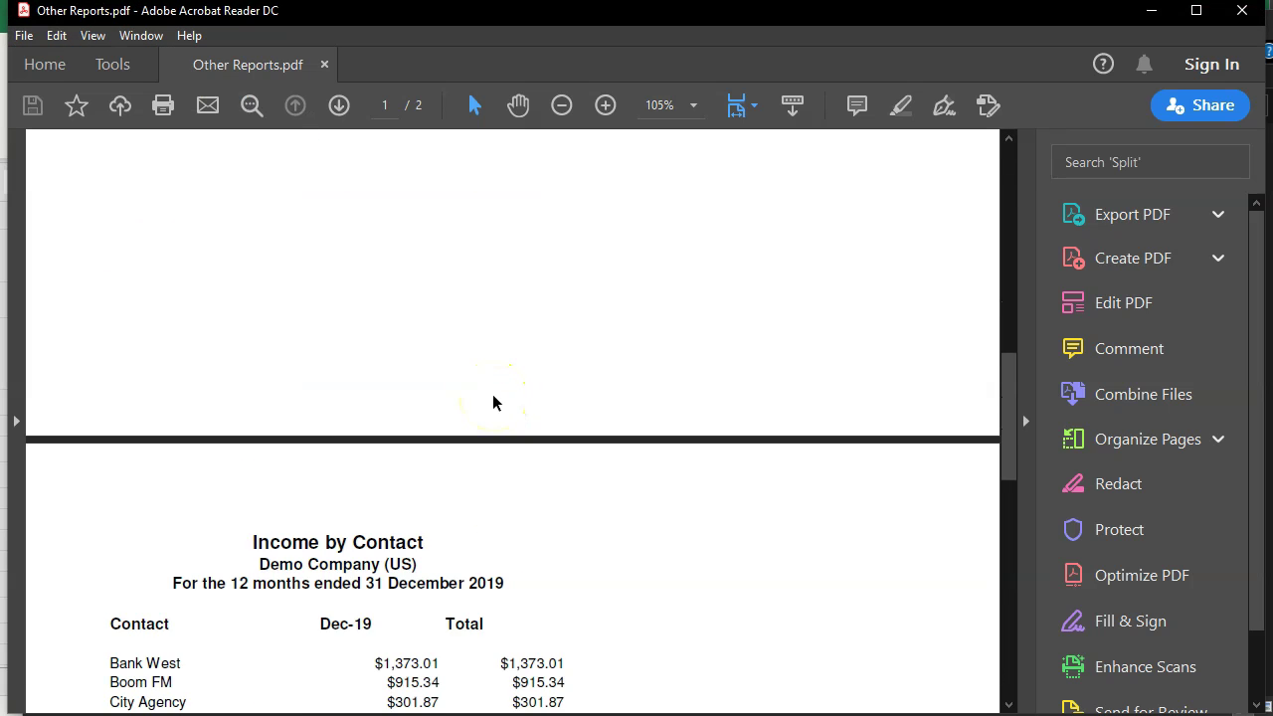
scroll(494, 402, "down", 3)
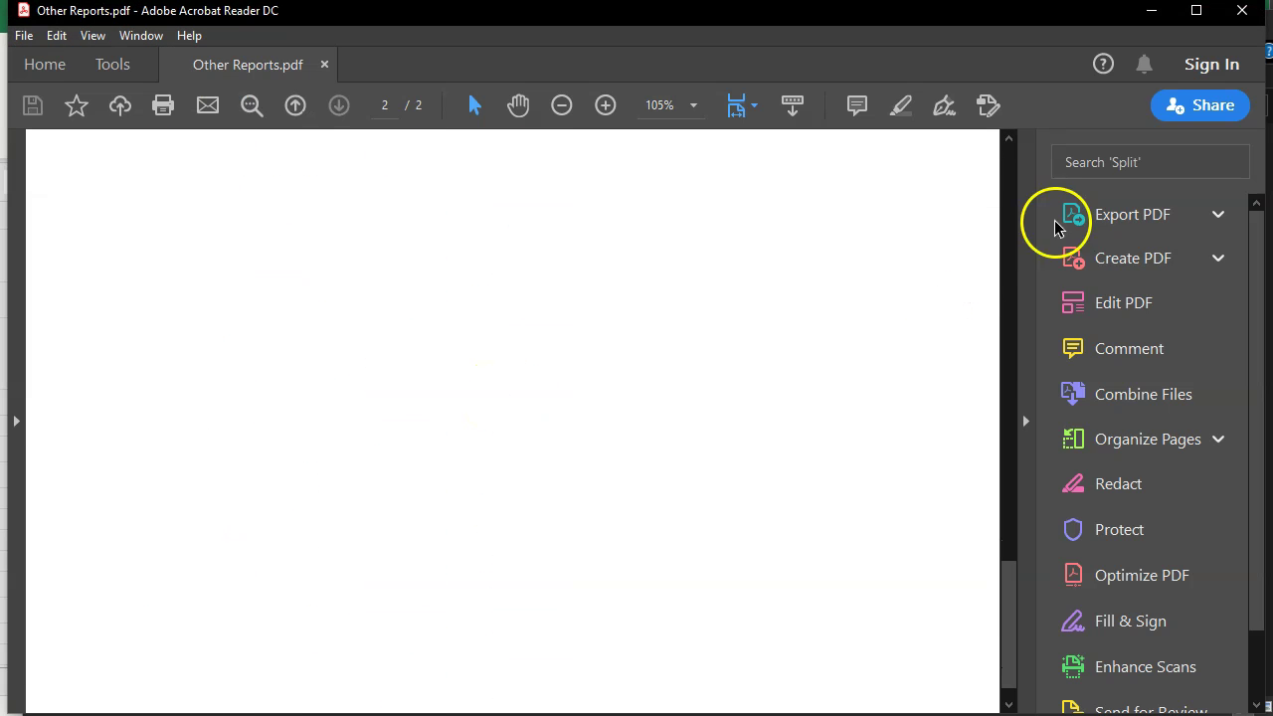
left_click(1239, 15)
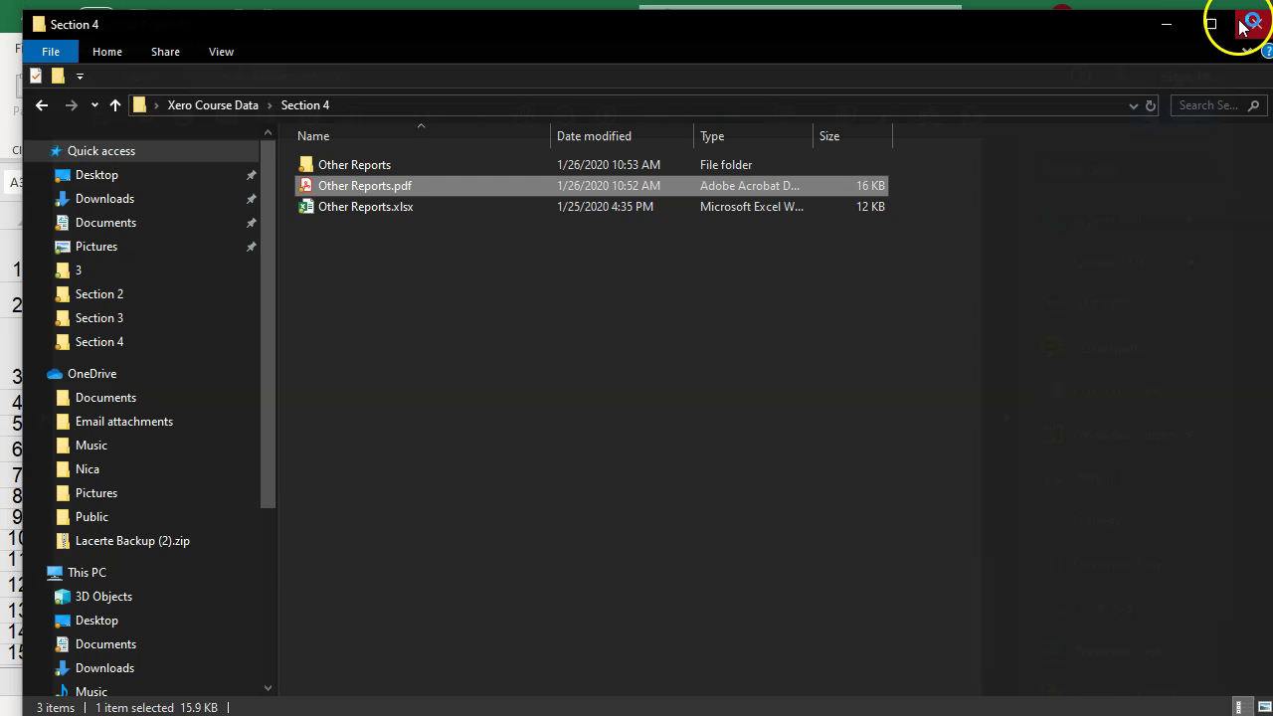